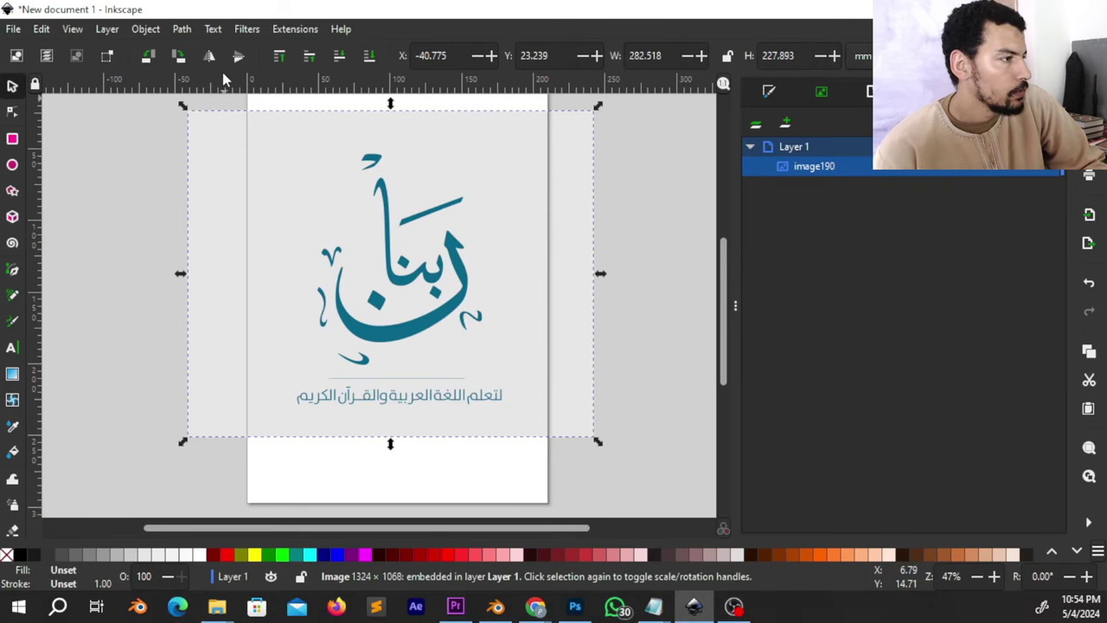
- Trace the selected logo image into a vector path with a single-scan bitmap trace using Brightness cutoff detection
{"action": "left_click", "coordinate": [184, 29]}
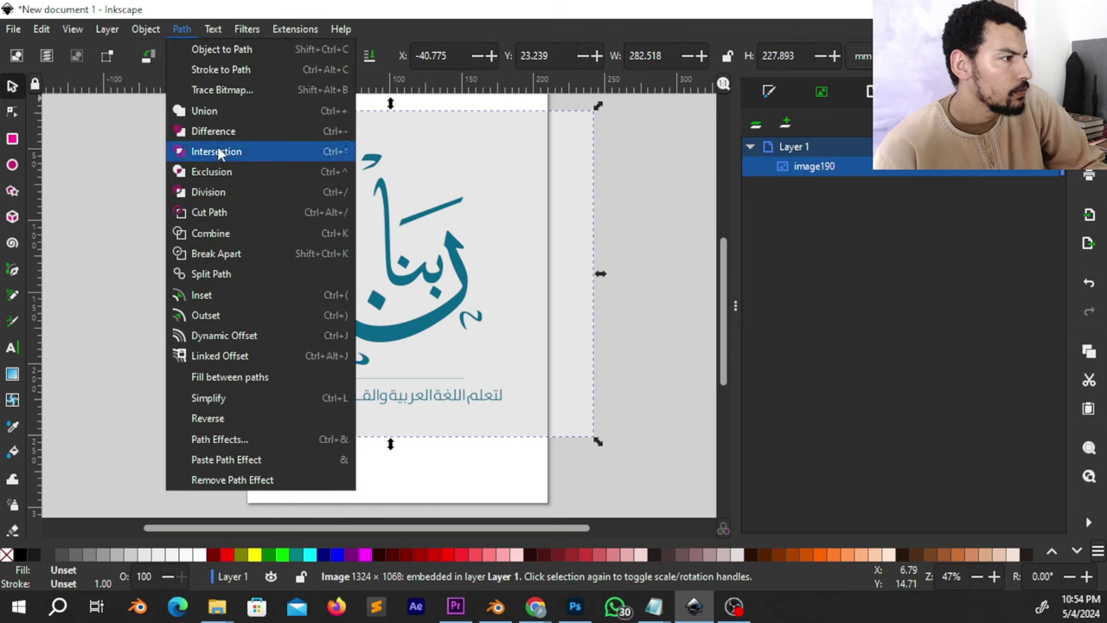
{"action": "left_click", "coordinate": [223, 89]}
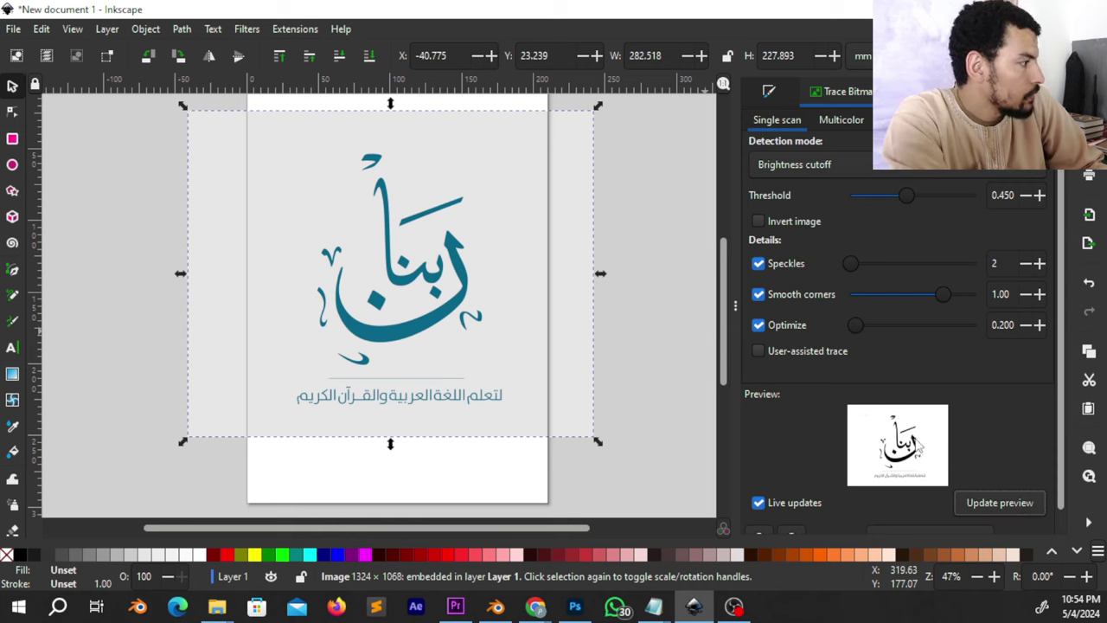
{"action": "scroll", "coordinate": [915, 446], "scroll_direction": "down", "scroll_amount": 1}
{"action": "scroll", "coordinate": [867, 383], "scroll_direction": "up", "scroll_amount": 1}
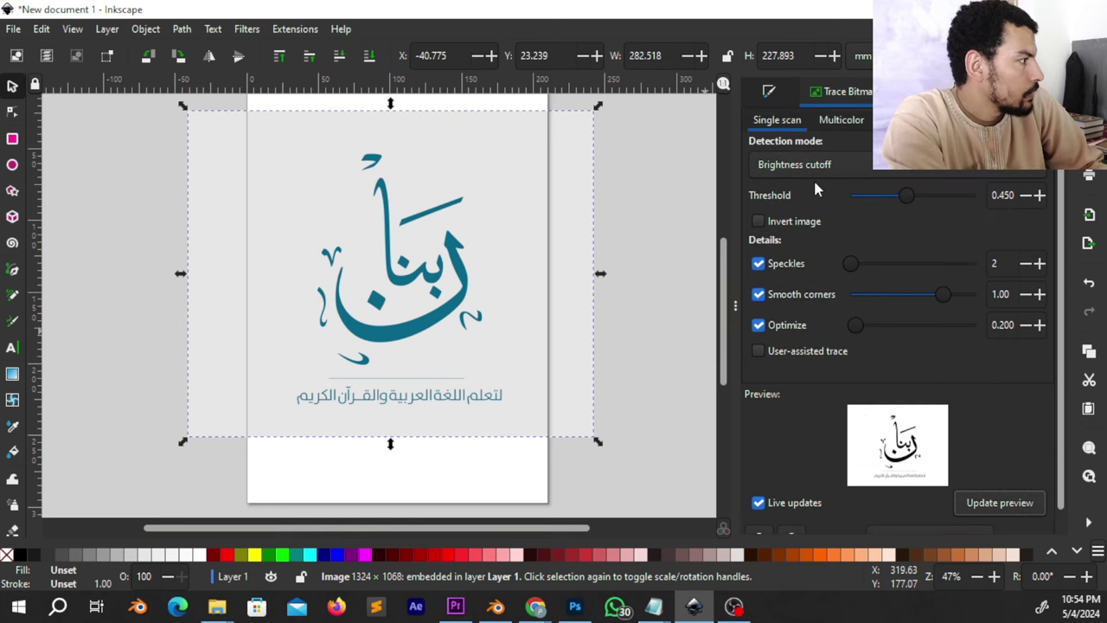
{"action": "left_click", "coordinate": [820, 170]}
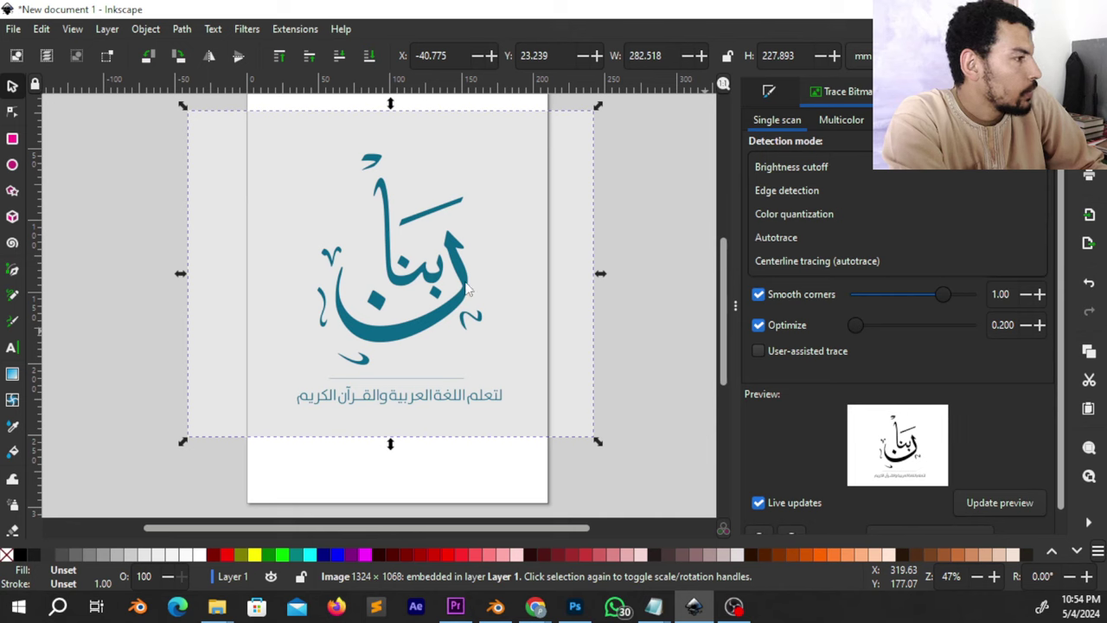
{"action": "left_click", "coordinate": [830, 167]}
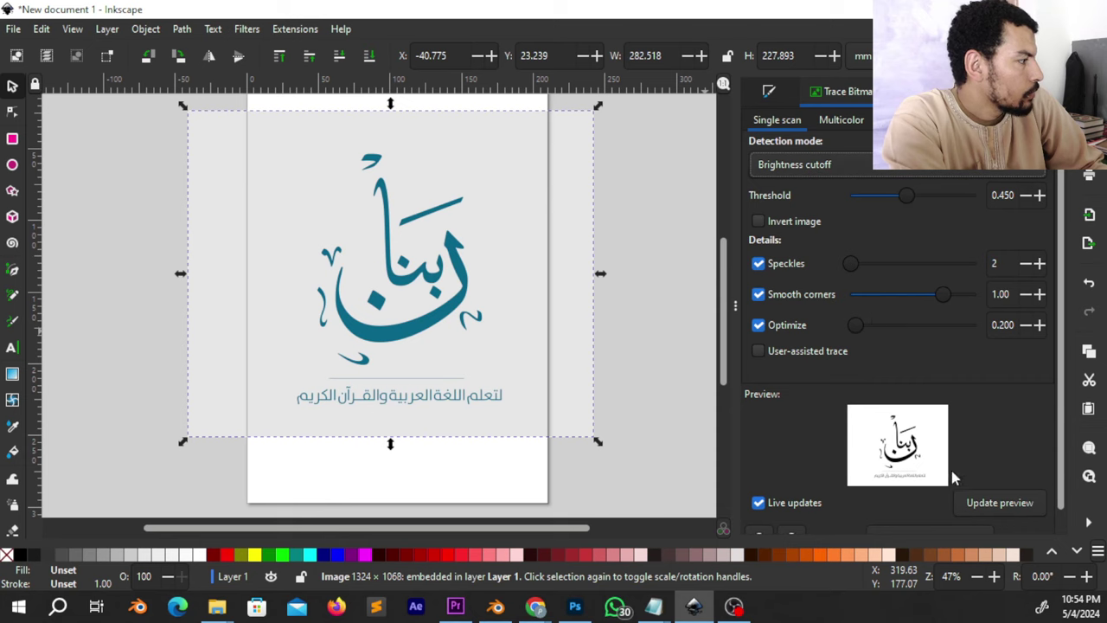
{"action": "scroll", "coordinate": [908, 411], "scroll_direction": "down", "scroll_amount": 1}
{"action": "scroll", "coordinate": [903, 399], "scroll_direction": "up", "scroll_amount": 1}
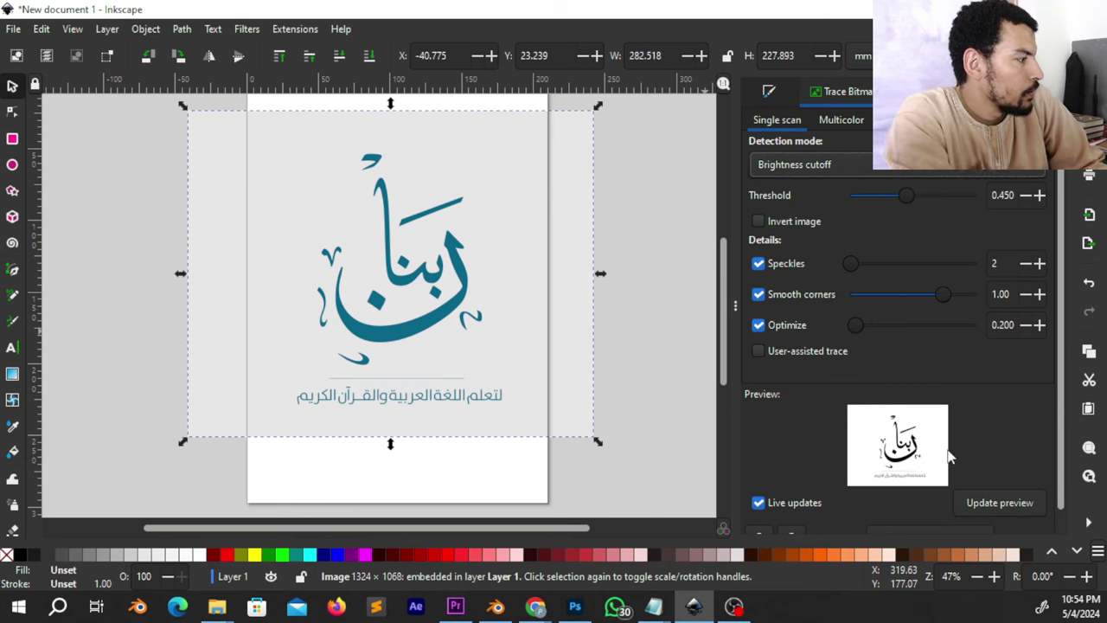
{"action": "scroll", "coordinate": [934, 458], "scroll_direction": "down", "scroll_amount": 1}
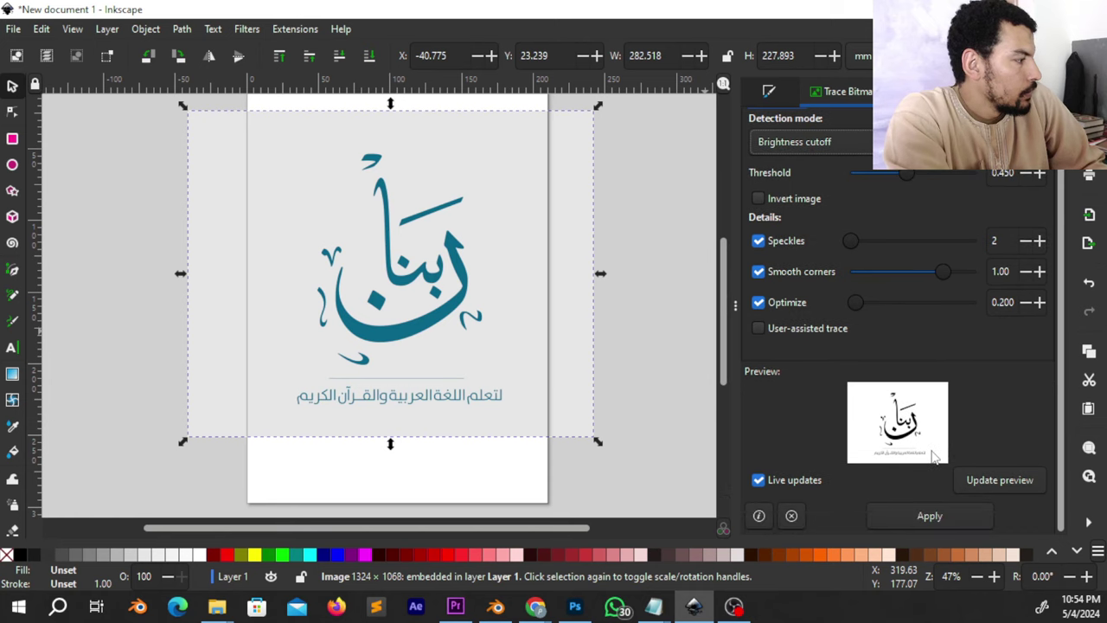
{"action": "left_click", "coordinate": [835, 147]}
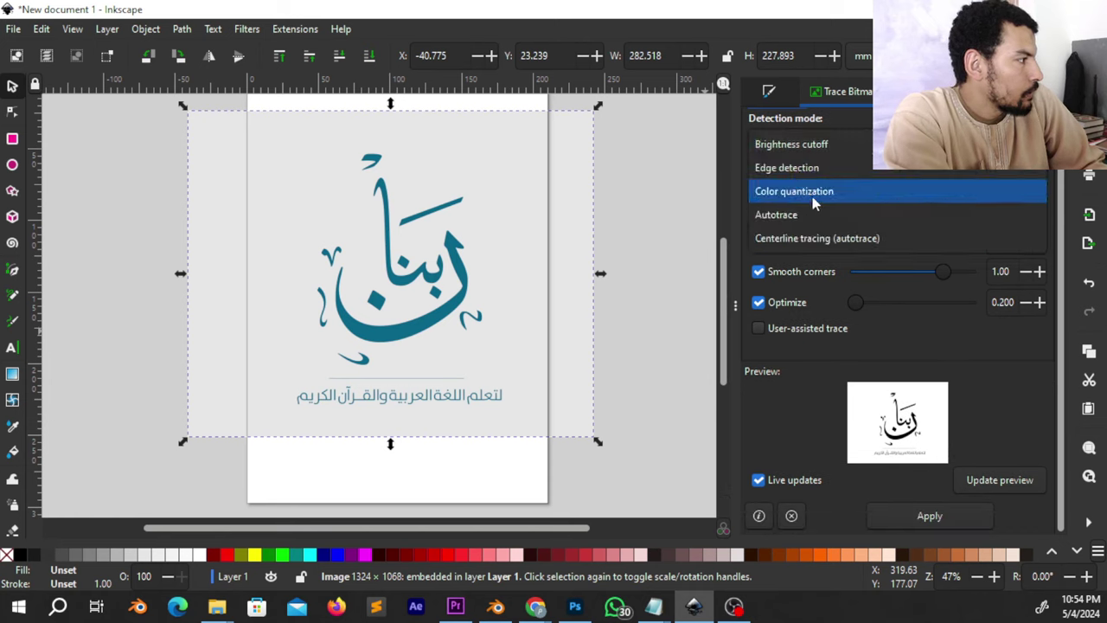
{"action": "left_click", "coordinate": [801, 144]}
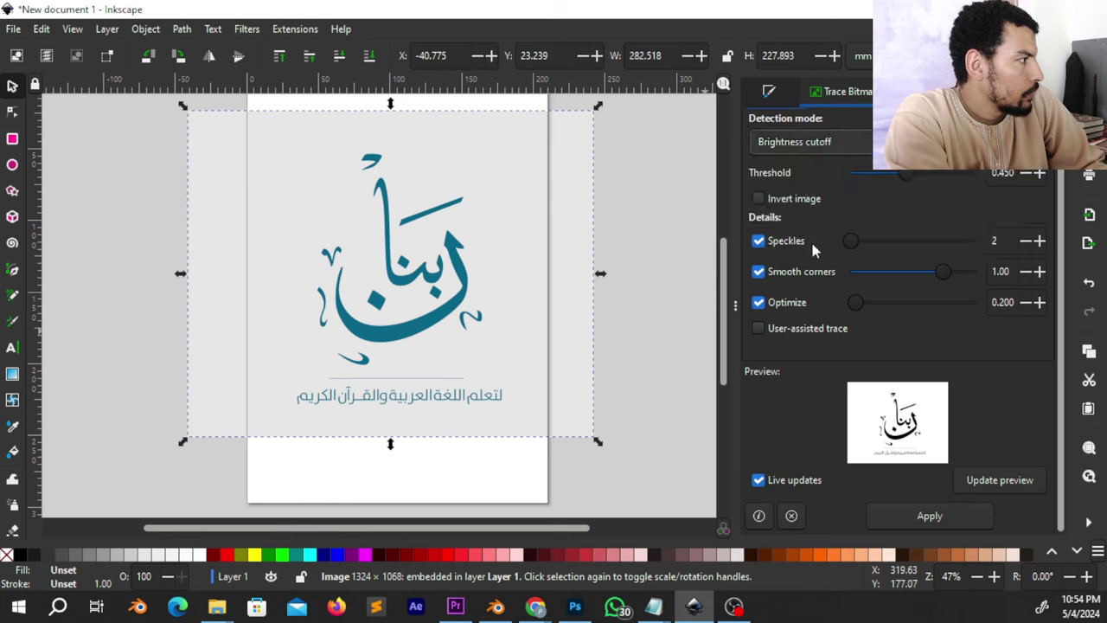
{"action": "left_click", "coordinate": [932, 516]}
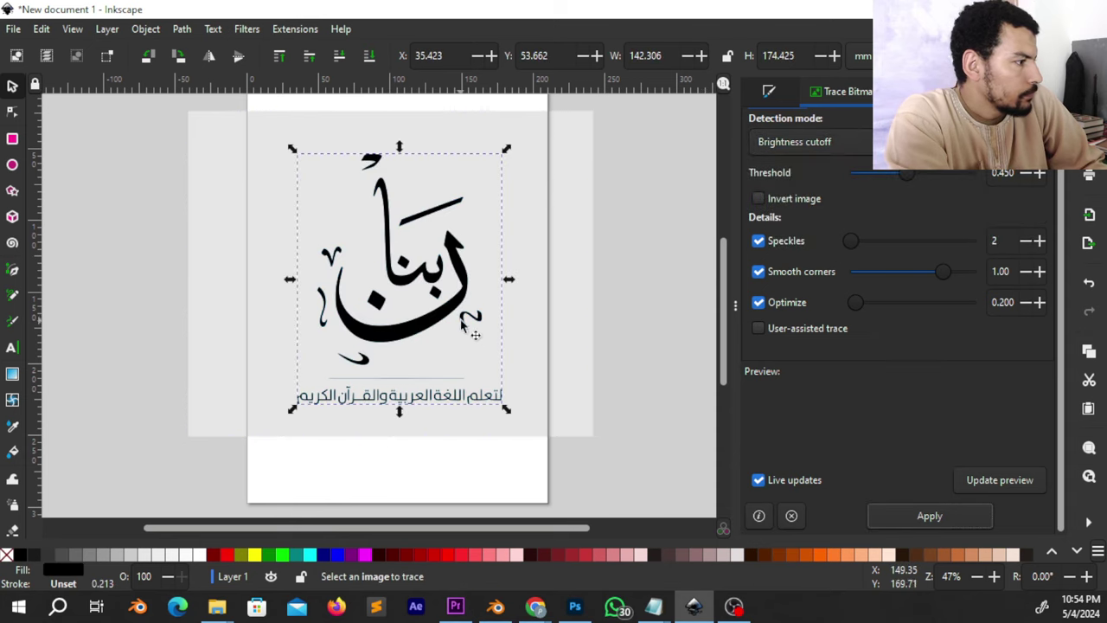
- Move the original logo image off the page to its left side and select the traced path
{"action": "mouse_move", "coordinate": [435, 333]}
{"action": "left_mouse_down"}
{"action": "mouse_move", "coordinate": [459, 353]}
{"action": "mouse_move", "coordinate": [411, 294]}
{"action": "mouse_move", "coordinate": [430, 292]}
{"action": "mouse_move", "coordinate": [425, 324]}
{"action": "mouse_move", "coordinate": [443, 333]}
{"action": "mouse_move", "coordinate": [401, 303]}
{"action": "mouse_move", "coordinate": [104, 297]}
{"action": "mouse_move", "coordinate": [136, 329]}
{"action": "mouse_move", "coordinate": [128, 336]}
{"action": "left_mouse_up"}
{"action": "left_click", "coordinate": [571, 259]}
{"action": "left_click", "coordinate": [388, 338]}
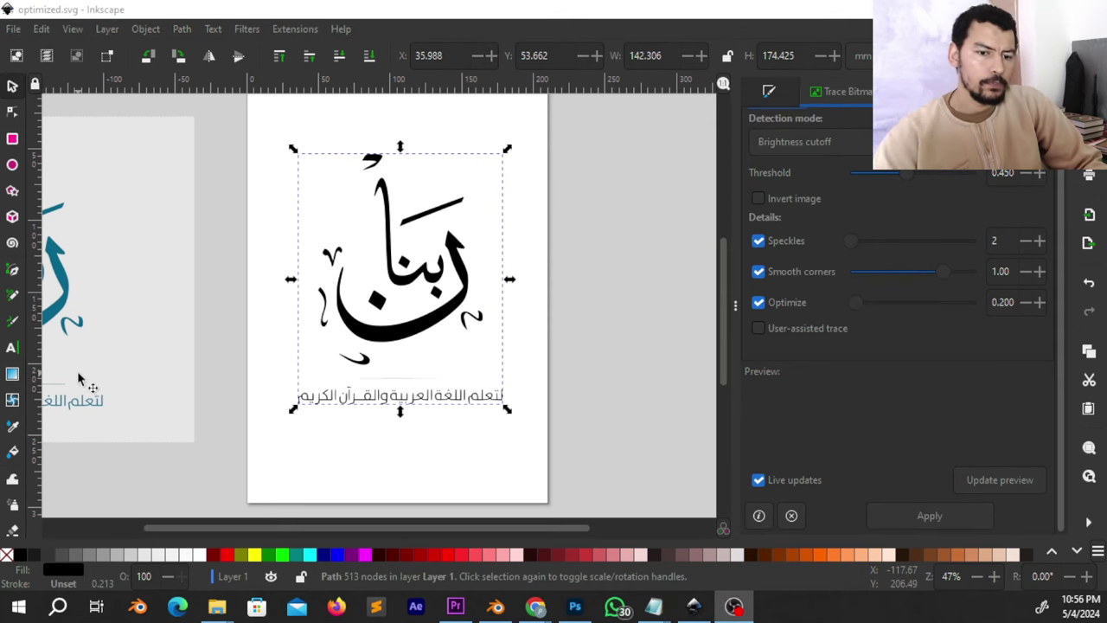
- Review the file formats available for saving a copy of the drawing and leave without saving
{"action": "left_click", "coordinate": [13, 29]}
{"action": "left_click", "coordinate": [43, 171]}
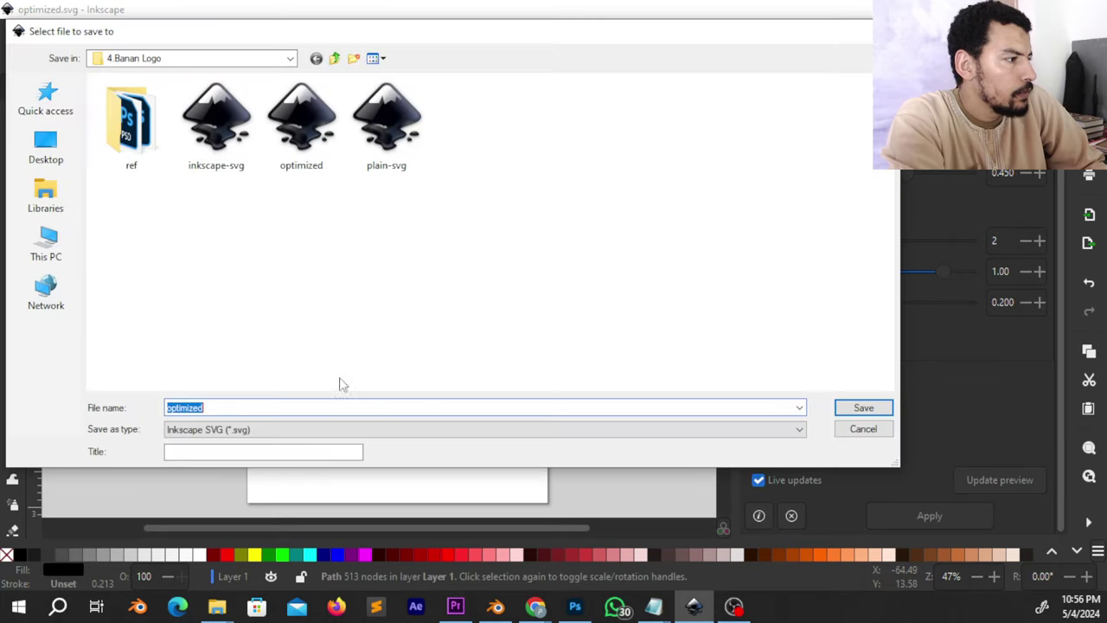
{"action": "left_click", "coordinate": [268, 430]}
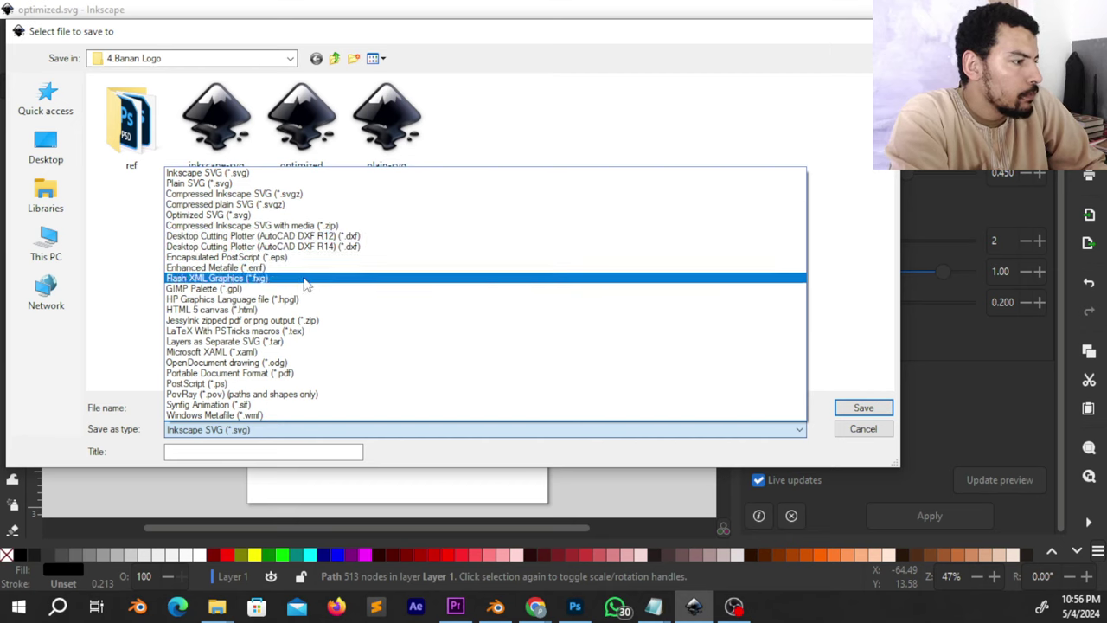
{"action": "left_click", "coordinate": [128, 361]}
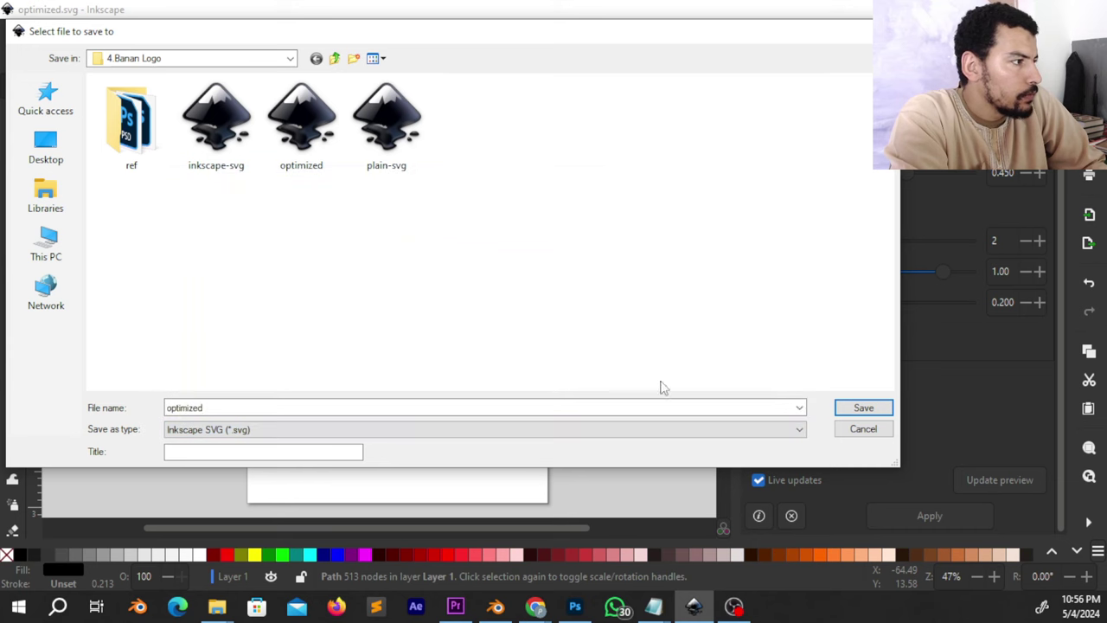
{"action": "left_click", "coordinate": [863, 429]}
- Switch to Blender and delete the "3D Logo" text from the scene
{"action": "left_click", "coordinate": [496, 606]}
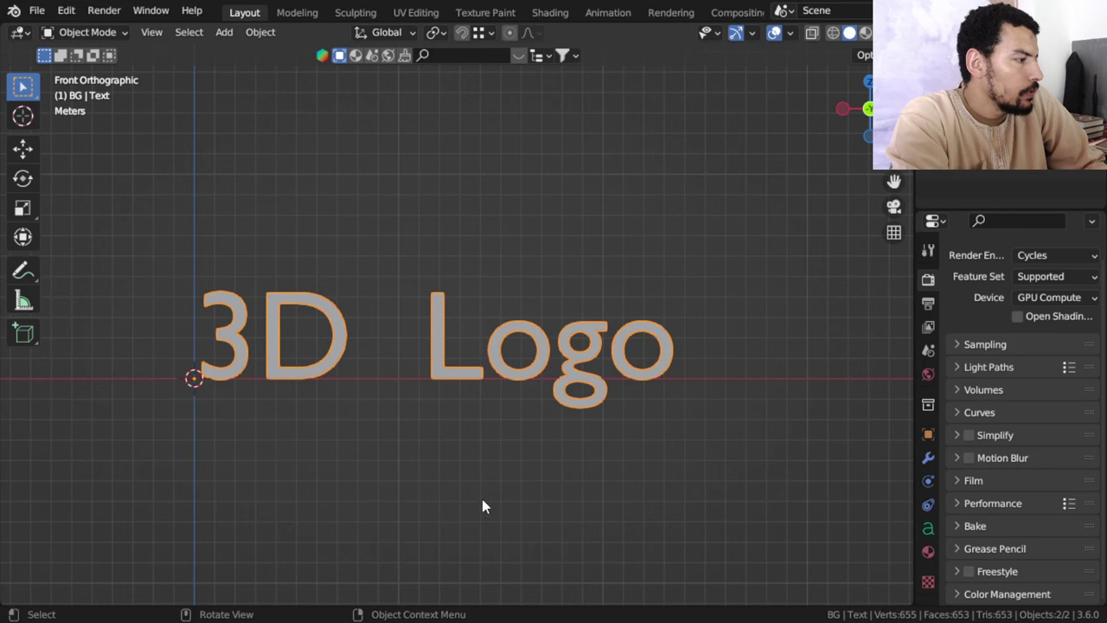
{"action": "middle_click_drag", "start_coordinate": [600, 375], "coordinate": [569, 401], "text": "shift"}
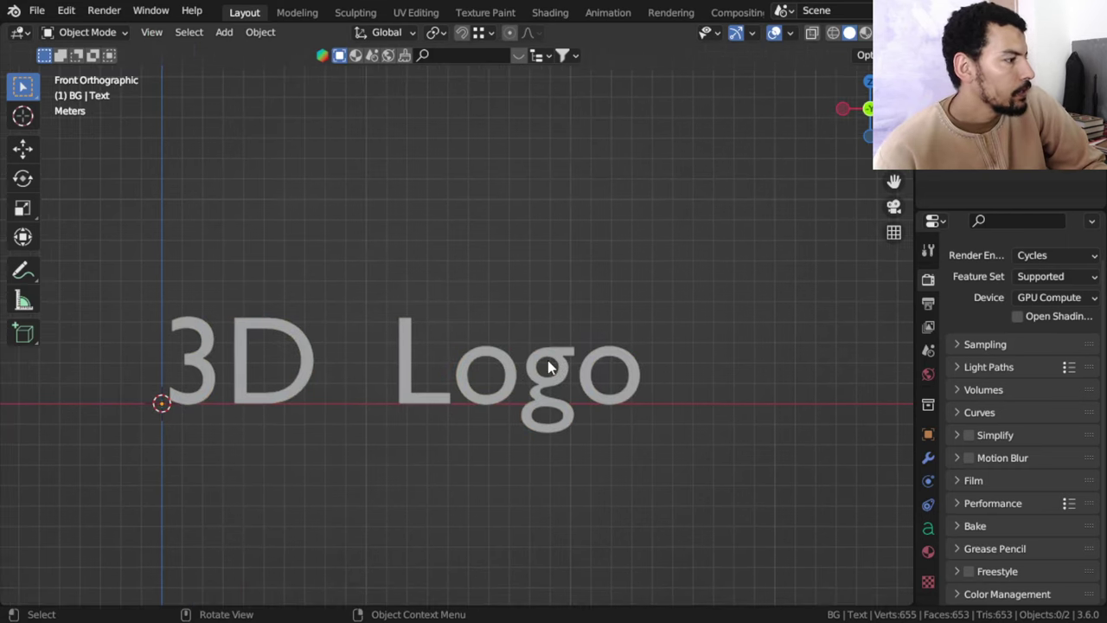
{"action": "key", "text": "x"}
{"action": "left_click", "coordinate": [548, 367]}
{"action": "middle_click_drag", "start_coordinate": [128, 99], "coordinate": [155, 120], "text": "shift"}
- Import the file inkscape-svg.svg as Scalable Vector Graphics
{"action": "left_click", "coordinate": [37, 11]}
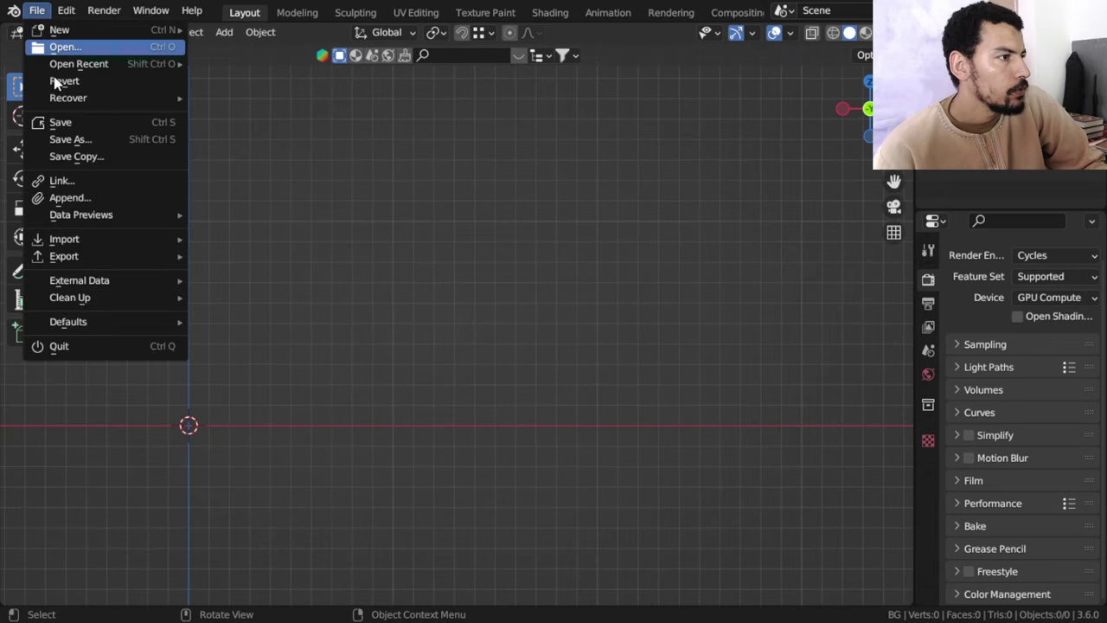
{"action": "mouse_move", "coordinate": [160, 240]}
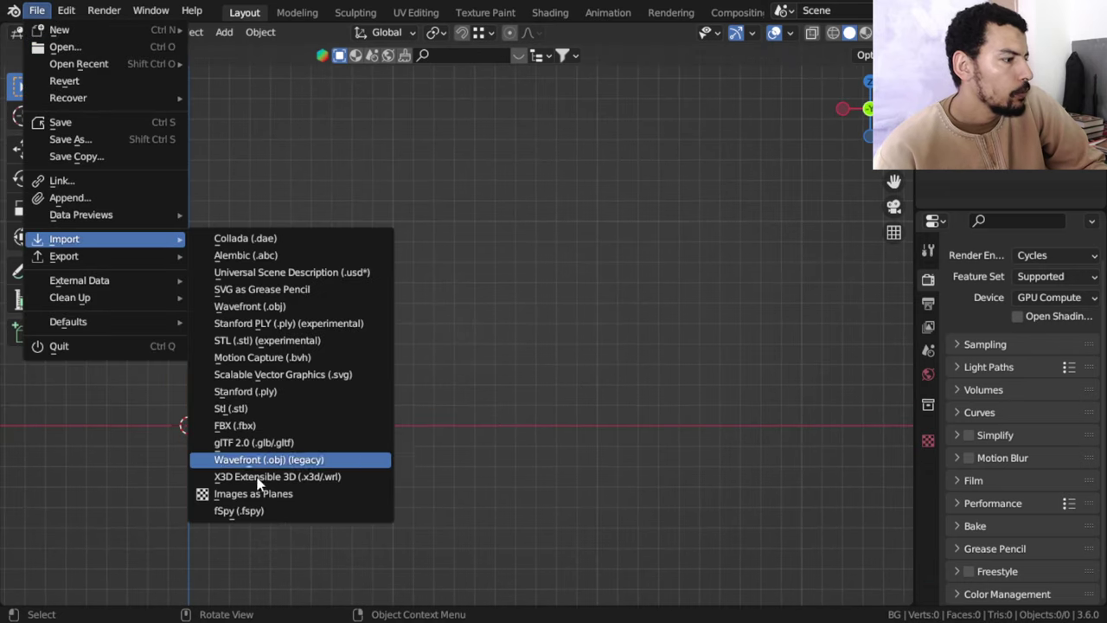
{"action": "left_click", "coordinate": [314, 379]}
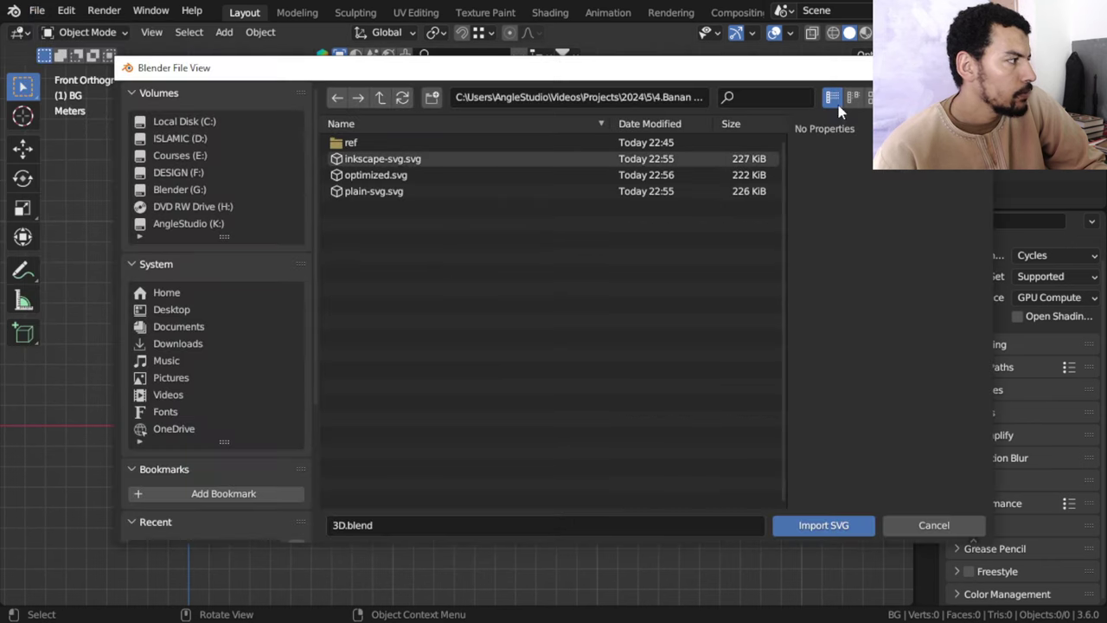
{"action": "left_click", "coordinate": [383, 159]}
{"action": "left_click", "coordinate": [807, 521]}
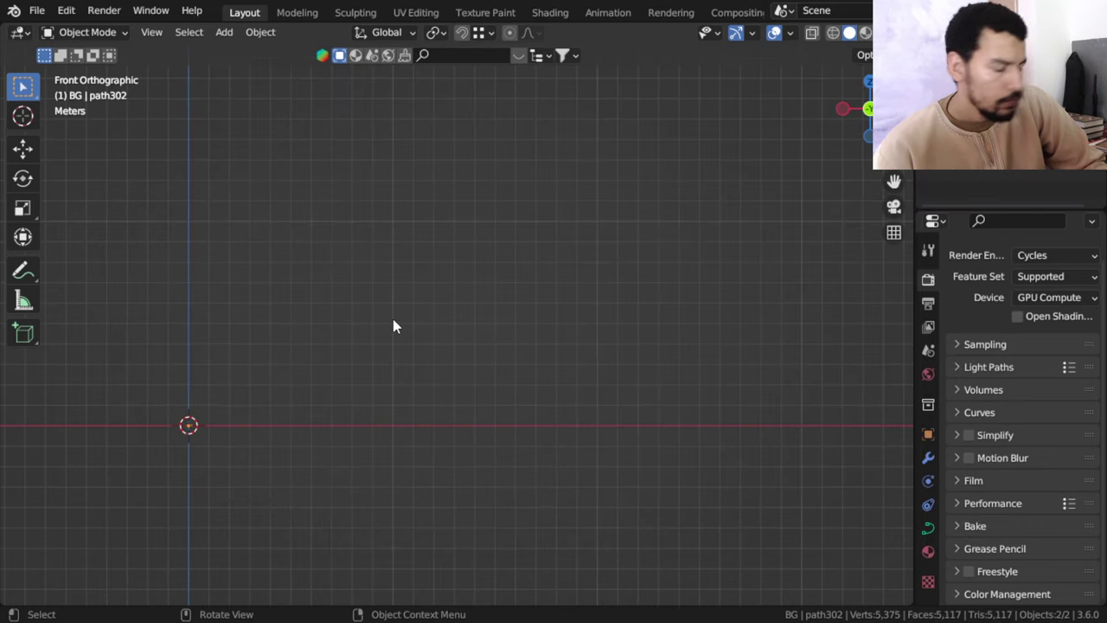
- Frame the imported logo curves in the top view and display them in wireframe
{"action": "key", "text": "KP_Decimal"}
{"action": "mouse_move", "coordinate": [392, 324]}
{"action": "middle_mouse_down"}
{"action": "mouse_move", "coordinate": [435, 321]}
{"action": "mouse_move", "coordinate": [423, 386]}
{"action": "mouse_move", "coordinate": [403, 300]}
{"action": "middle_mouse_up"}
{"action": "key", "text": "KP_7"}
{"action": "key", "text": "shift+z"}
{"action": "key", "text": "shift+z"}
{"action": "key", "text": "shift+z"}
{"action": "scroll", "coordinate": [407, 304], "scroll_direction": "up", "scroll_amount": 5}
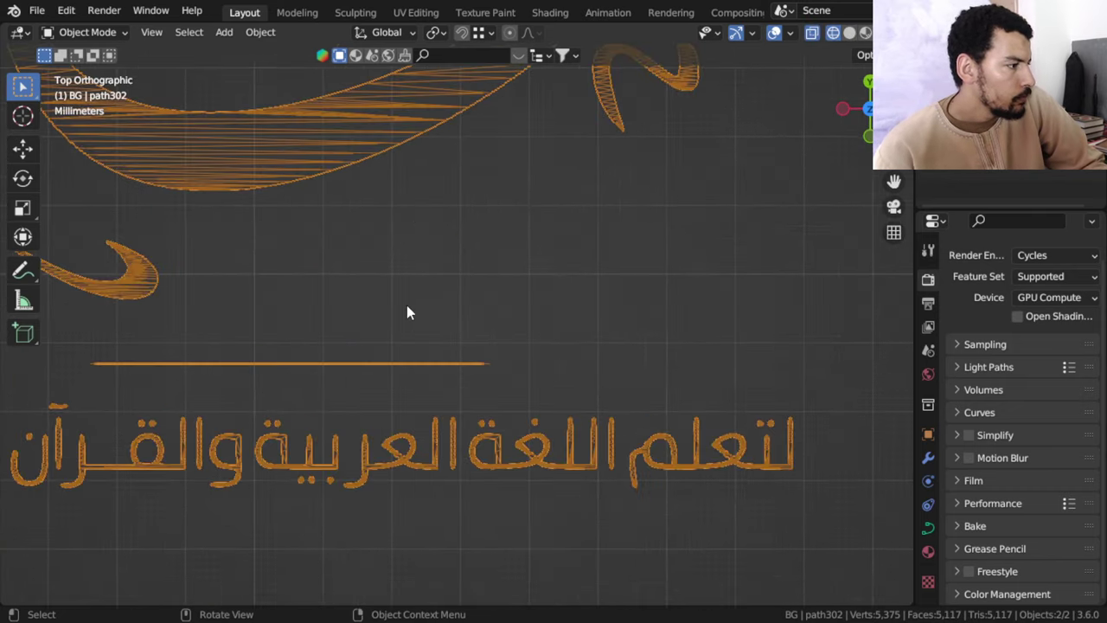
{"action": "scroll", "coordinate": [406, 305], "scroll_direction": "down", "scroll_amount": 7}
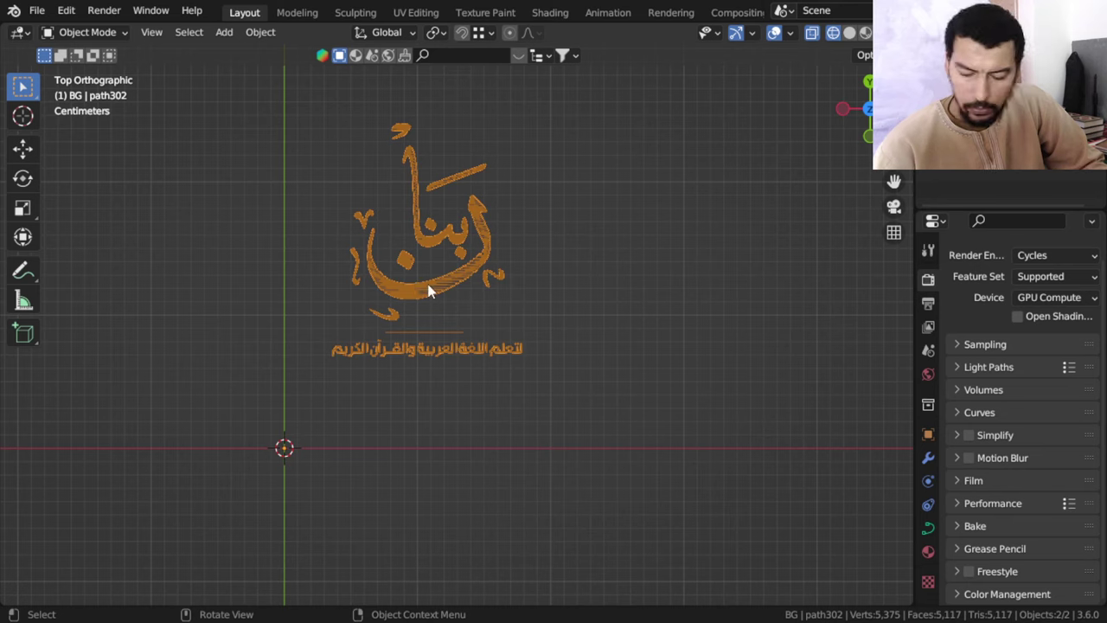
- Show the logo's transform properties and make the inkscape-svg.svg collection active
{"action": "key", "text": "n"}
{"action": "scroll", "coordinate": [449, 329], "scroll_direction": "down", "scroll_amount": 3}
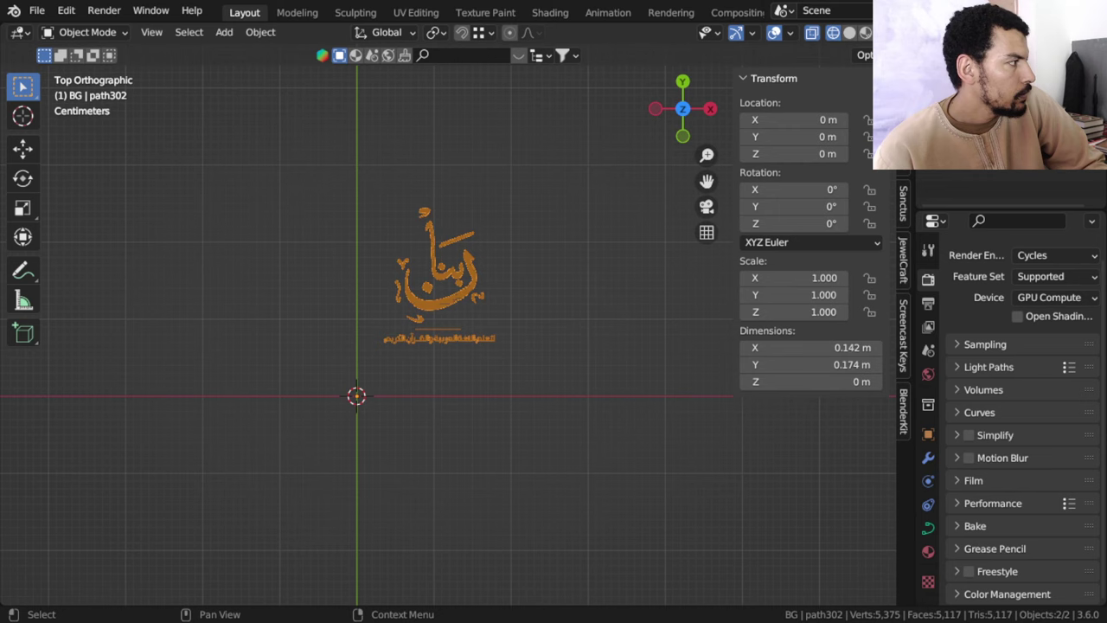
{"action": "left_click", "coordinate": [887, 103]}
{"action": "right_click", "coordinate": [886, 104]}
{"action": "left_click", "coordinate": [826, 239]}
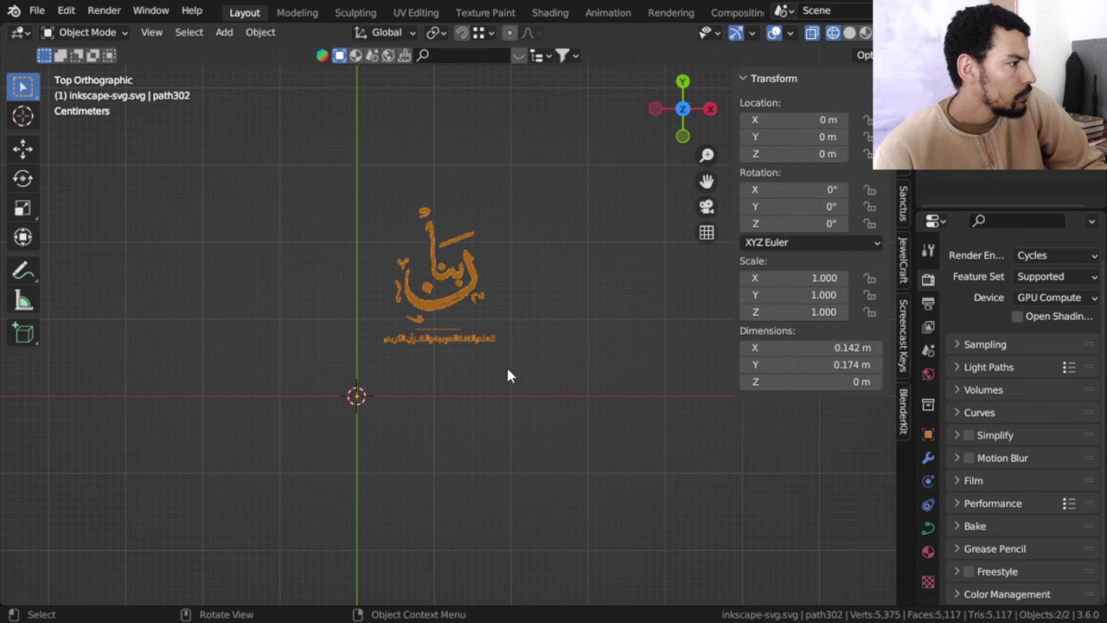
{"action": "scroll", "coordinate": [481, 347], "scroll_direction": "down", "scroll_amount": 1}
{"action": "type", "text": "s"}
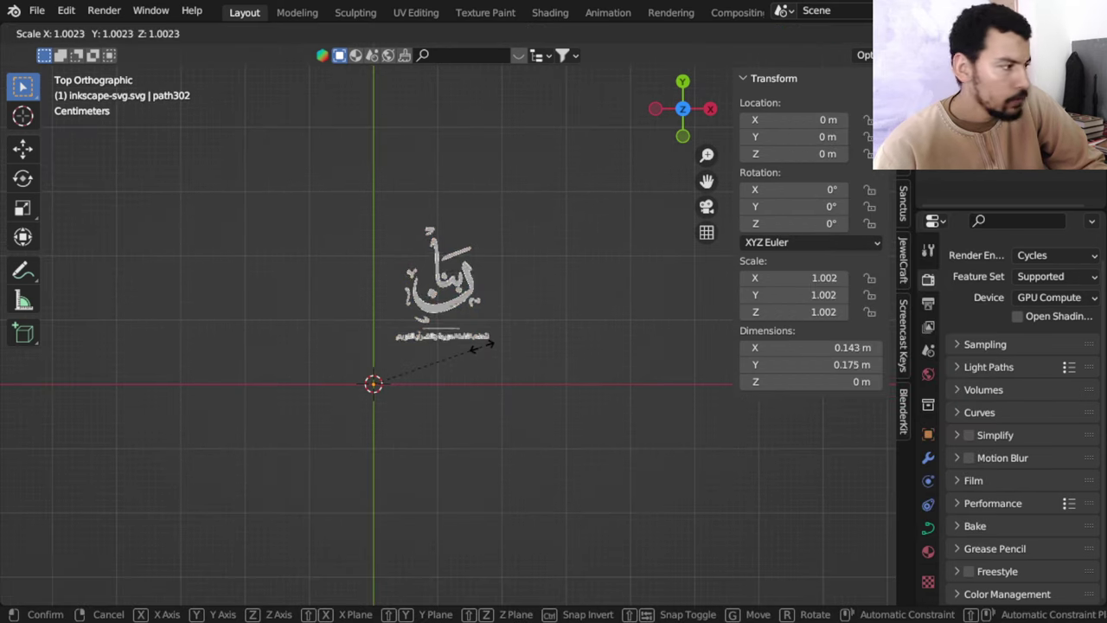
{"action": "type", "text": "10"}
{"action": "key", "text": "Escape"}
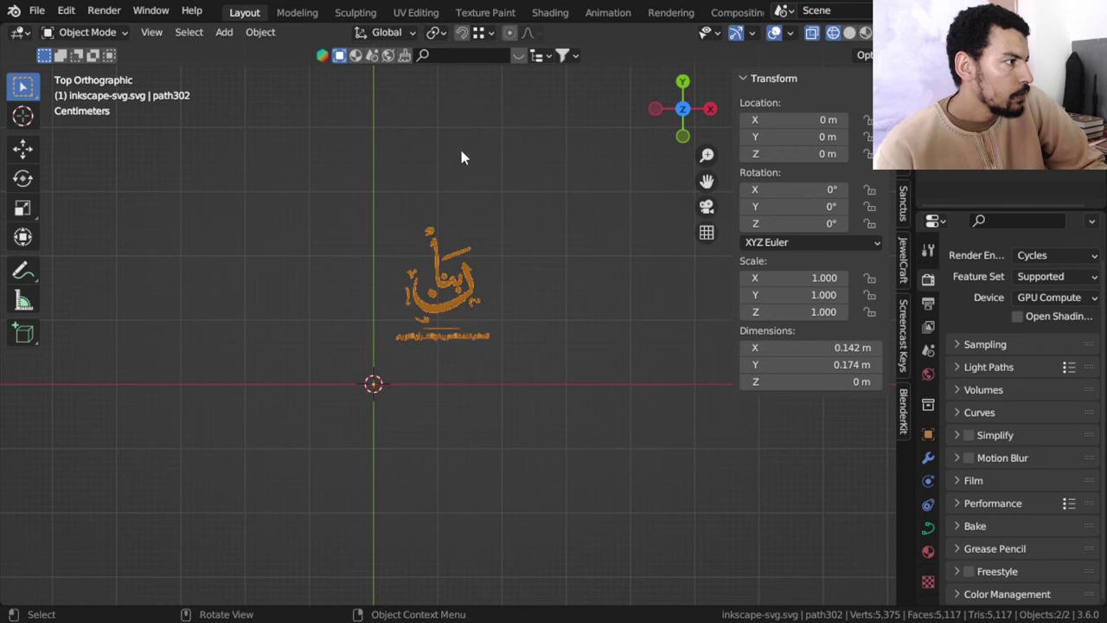
- Set the transform pivot point to Bounding Box Center and move the logo curves' origins to their geometry
{"action": "left_click", "coordinate": [435, 32]}
{"action": "left_click", "coordinate": [482, 89]}
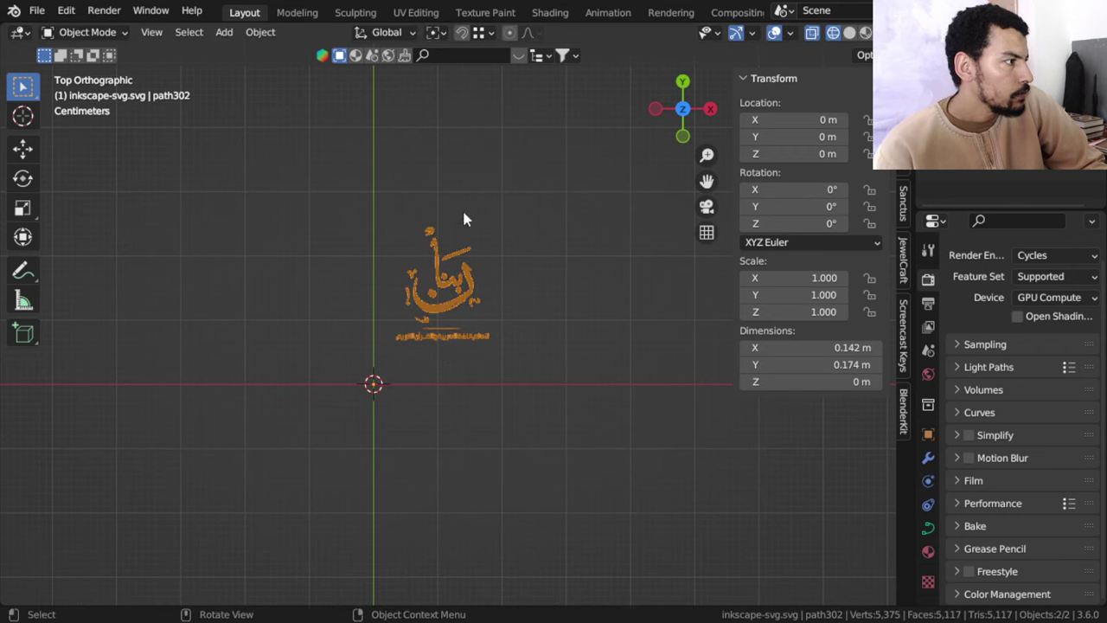
{"action": "right_click", "coordinate": [498, 288]}
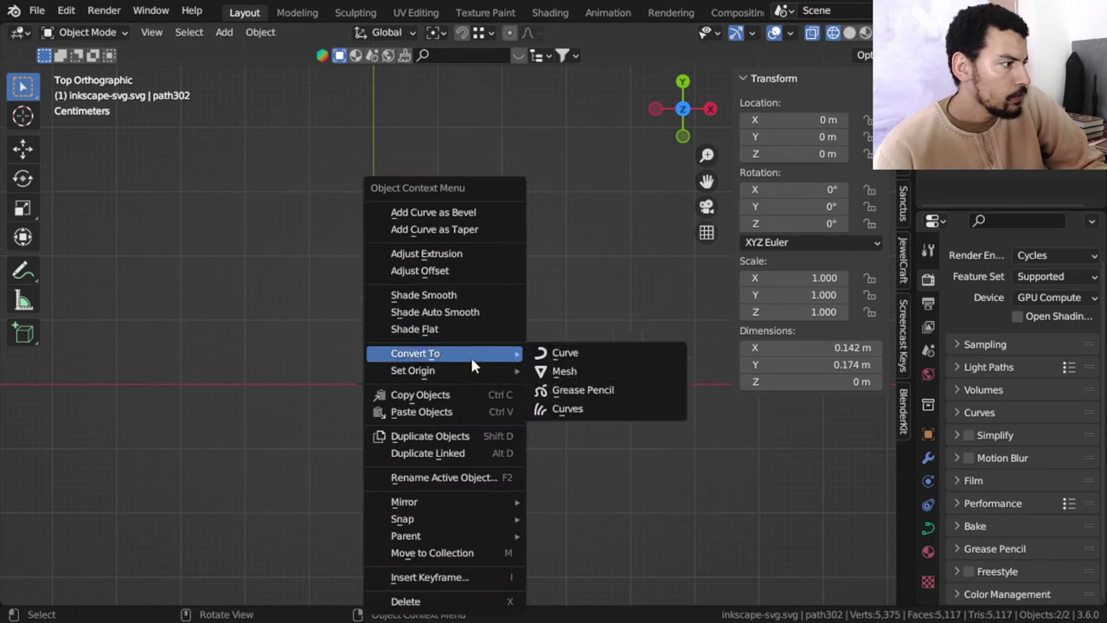
{"action": "mouse_move", "coordinate": [467, 370]}
{"action": "left_click", "coordinate": [562, 372]}
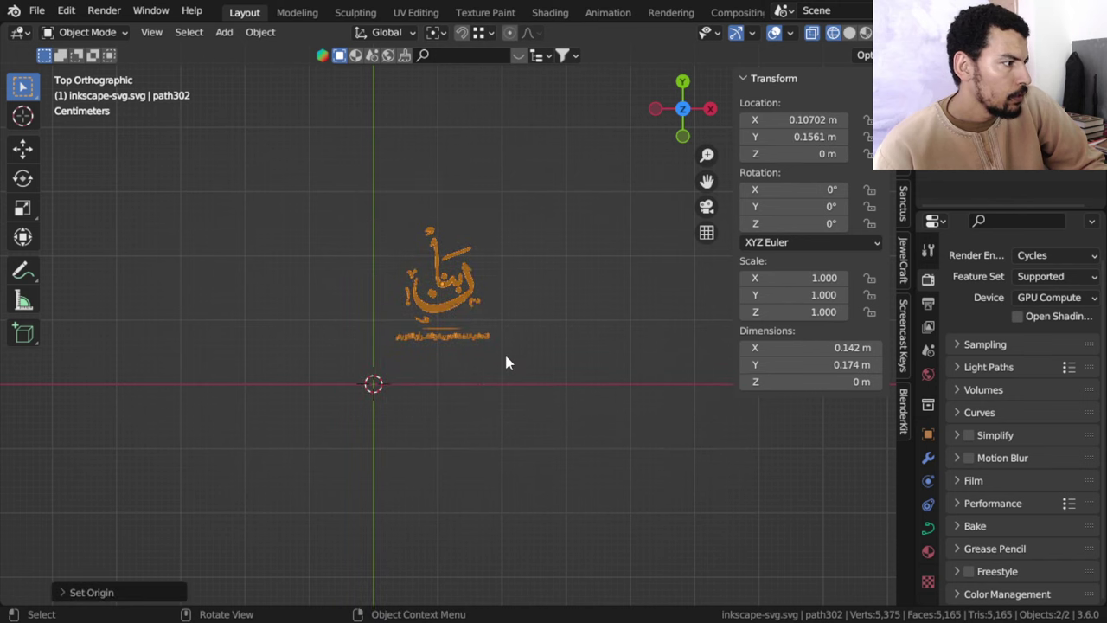
- Scale the logo curves by a factor of 10 and rotate them 90° about the X axis to stand upright
{"action": "type", "text": "s10"}
{"action": "key", "text": "Return"}
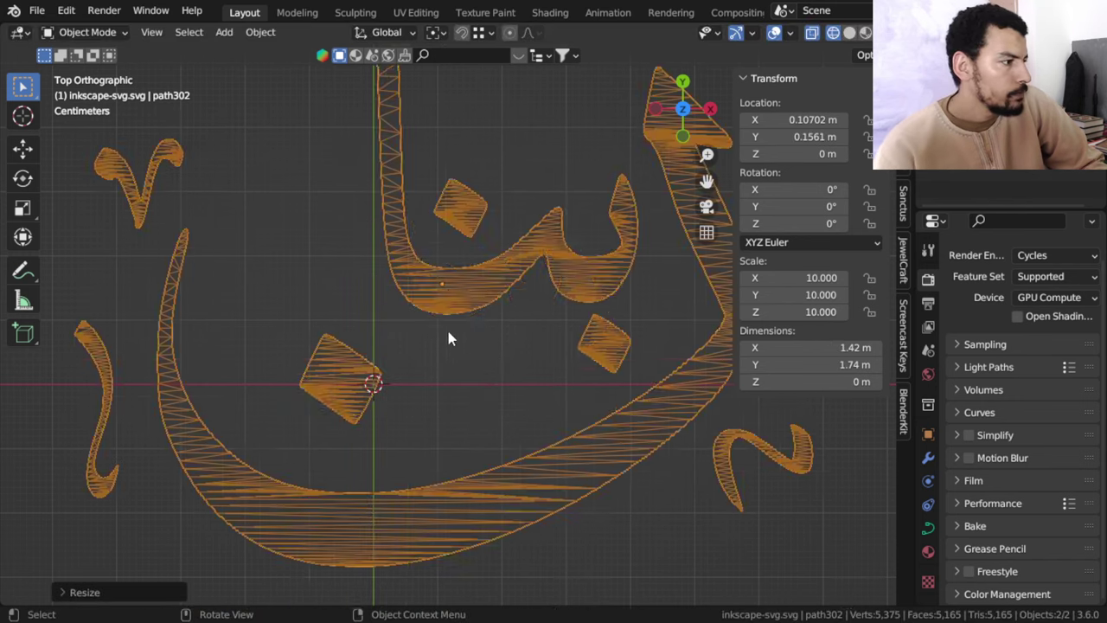
{"action": "scroll", "coordinate": [445, 333], "scroll_direction": "down", "scroll_amount": 5}
{"action": "middle_click_drag", "start_coordinate": [446, 333], "coordinate": [465, 360]}
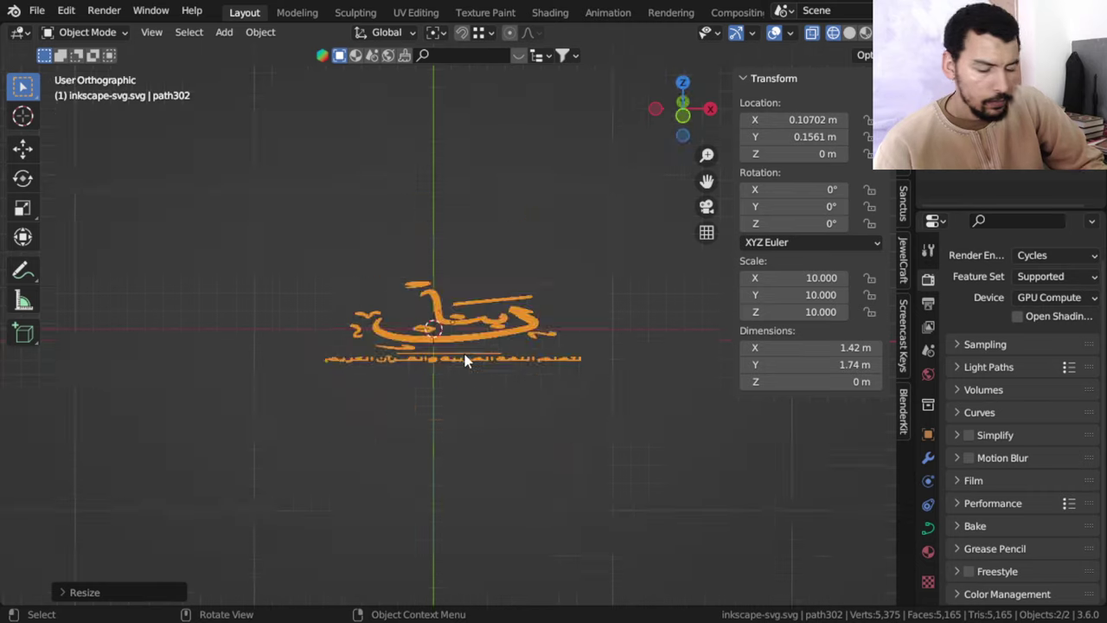
{"action": "key", "text": "KP_1"}
{"action": "type", "text": "rx90"}
{"action": "key", "text": "Return"}
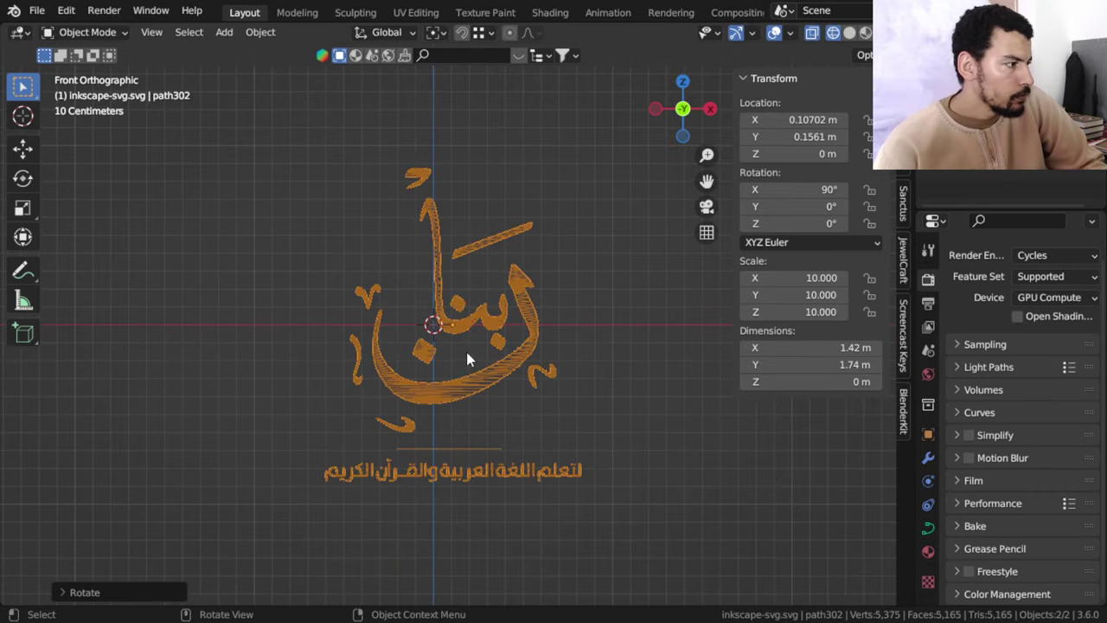
- Examine the control points of the logo curve in Edit Mode and return to Object Mode
{"action": "scroll", "coordinate": [467, 354], "scroll_direction": "up", "scroll_amount": 2}
{"action": "key", "text": "Tab"}
{"action": "scroll", "coordinate": [535, 323], "scroll_direction": "up", "scroll_amount": 4}
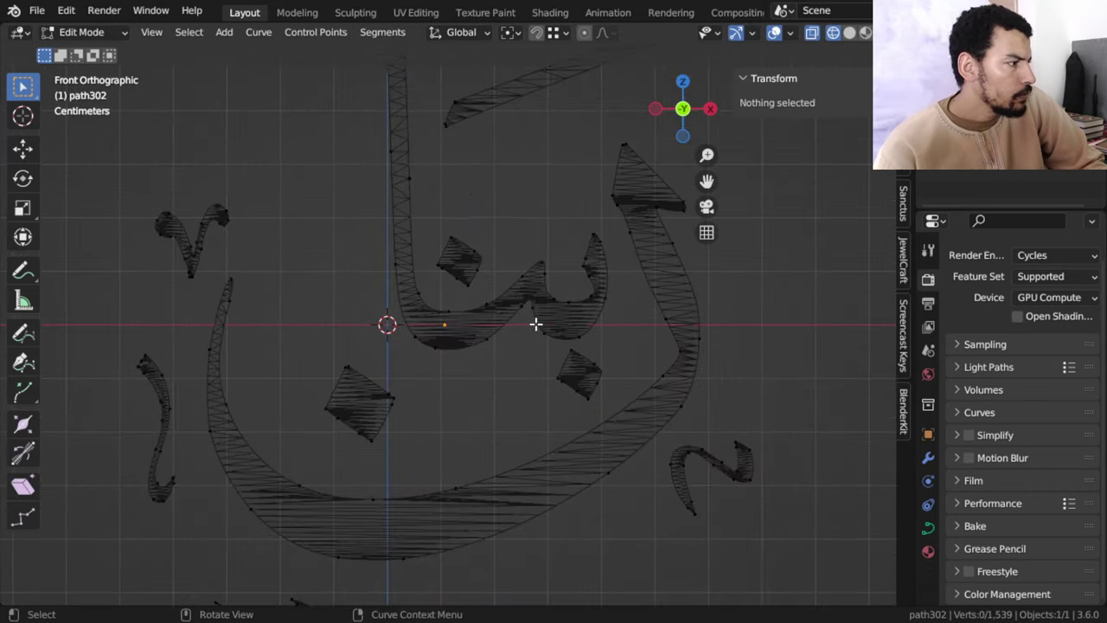
{"action": "scroll", "coordinate": [535, 324], "scroll_direction": "up", "scroll_amount": 3}
{"action": "key", "text": "Tab"}
{"action": "key", "text": "Tab"}
{"action": "scroll", "coordinate": [533, 321], "scroll_direction": "down", "scroll_amount": 5}
{"action": "scroll", "coordinate": [534, 320], "scroll_direction": "up", "scroll_amount": 4}
{"action": "key", "text": "a"}
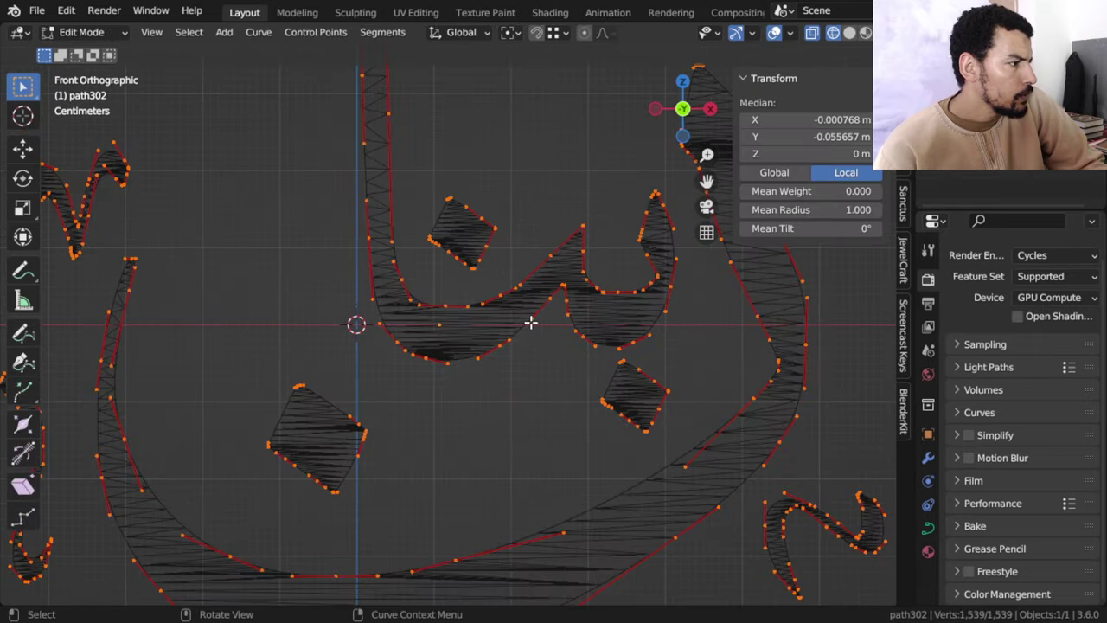
{"action": "key", "text": "Tab"}
{"action": "scroll", "coordinate": [519, 333], "scroll_direction": "down", "scroll_amount": 6}
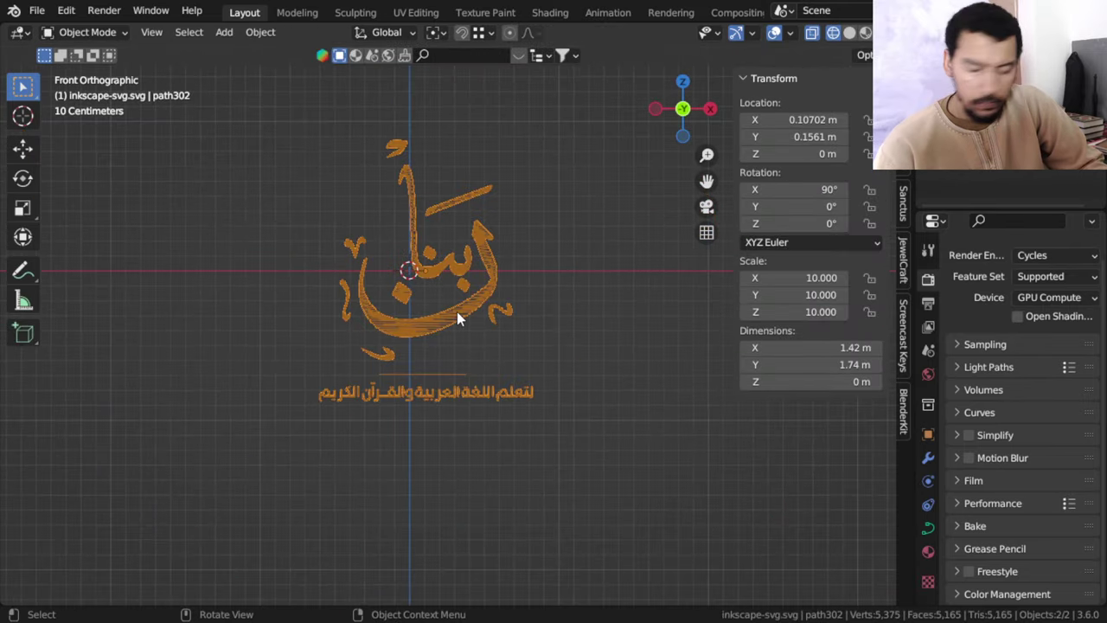
- Move the logo curves straight up the Z axis by about 0.97 m so the tagline clears the ground line
{"action": "key", "text": "g"}
{"action": "key", "text": "z"}
{"action": "left_click", "coordinate": [458, 169]}
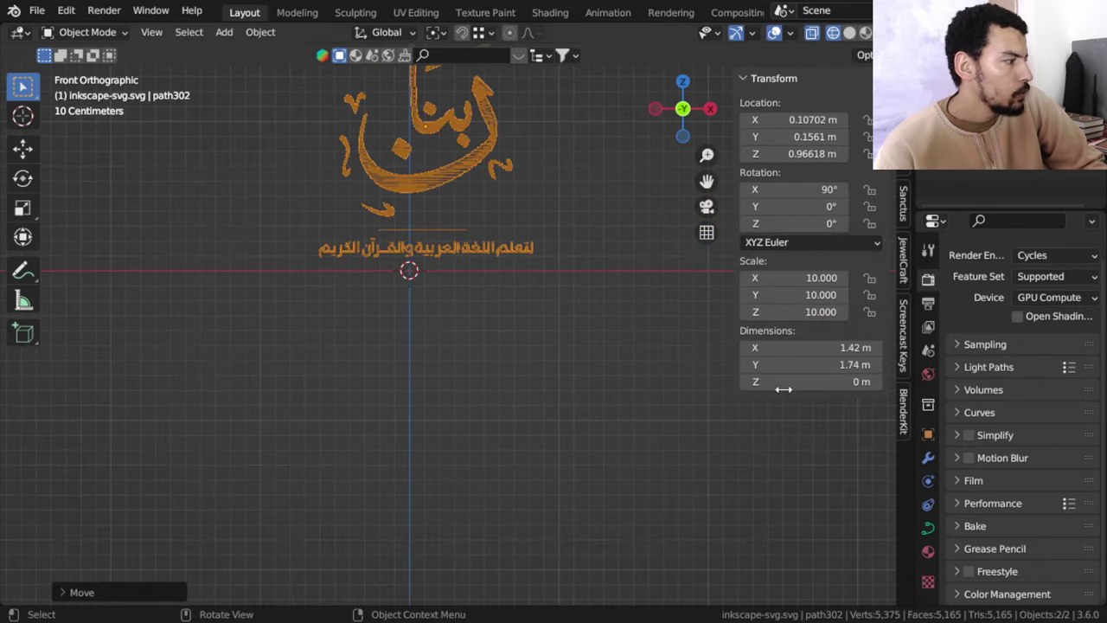
- Set the preview resolution and Render U of the logo curve to 25
{"action": "left_click", "coordinate": [928, 525]}
{"action": "left_click_drag", "start_coordinate": [1042, 347], "coordinate": [1040, 329]}
{"action": "type", "text": "25"}
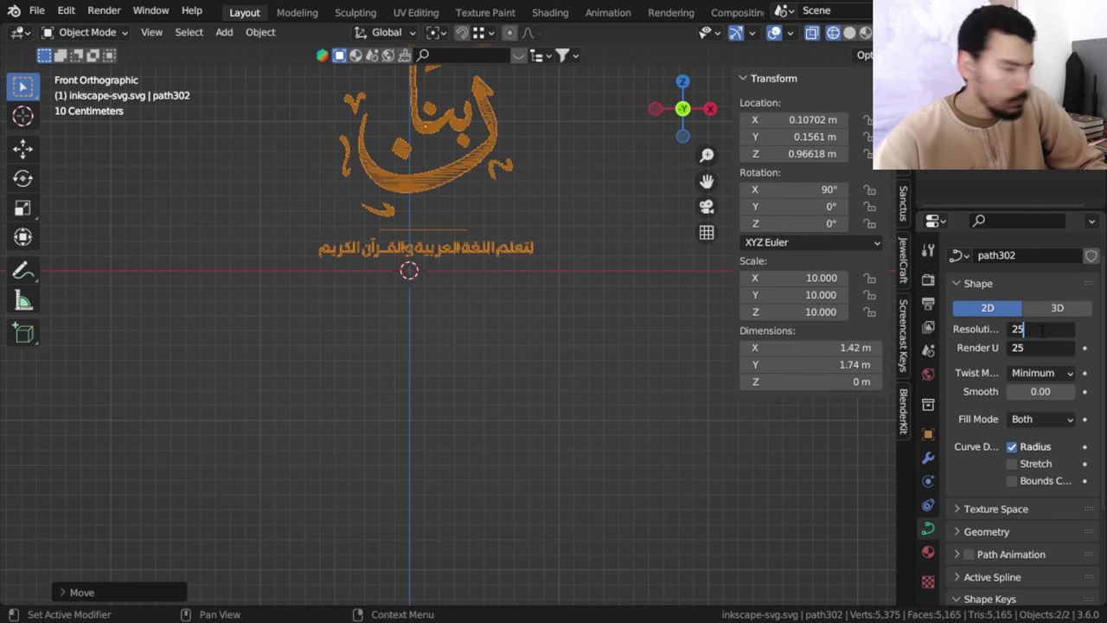
{"action": "key", "text": "Return"}
{"action": "scroll", "coordinate": [504, 321], "scroll_direction": "up", "scroll_amount": 6}
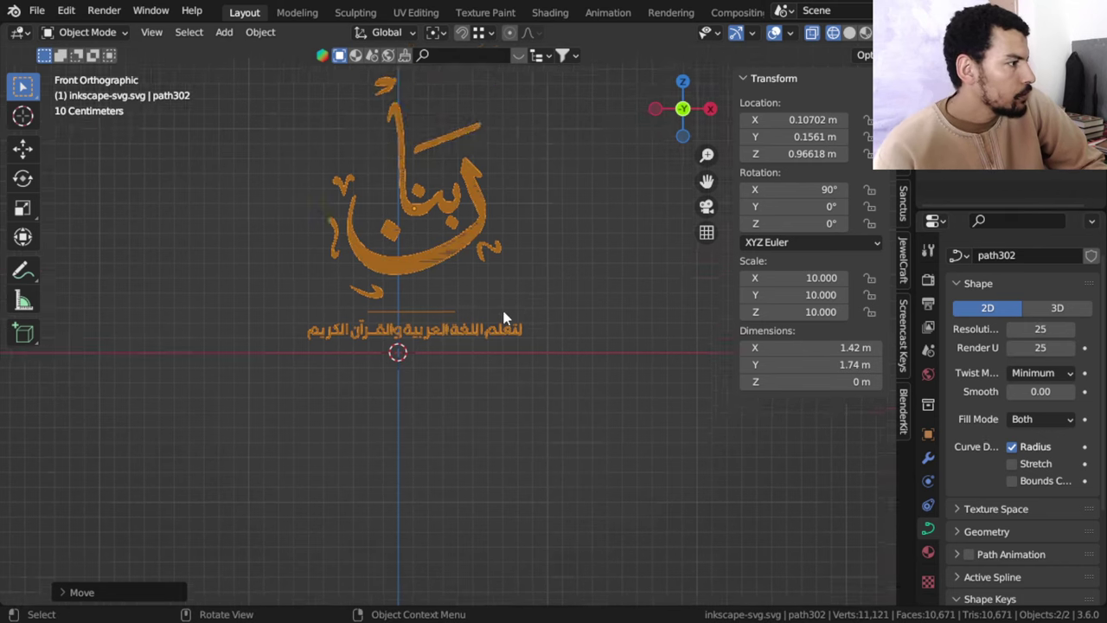
{"action": "scroll", "coordinate": [419, 313], "scroll_direction": "up", "scroll_amount": 3}
{"action": "scroll", "coordinate": [468, 392], "scroll_direction": "up", "scroll_amount": 5, "text": "shift"}
- Extrude the logo curve by 0.01 m to give it thickness
{"action": "scroll", "coordinate": [1012, 443], "scroll_direction": "down", "scroll_amount": 4}
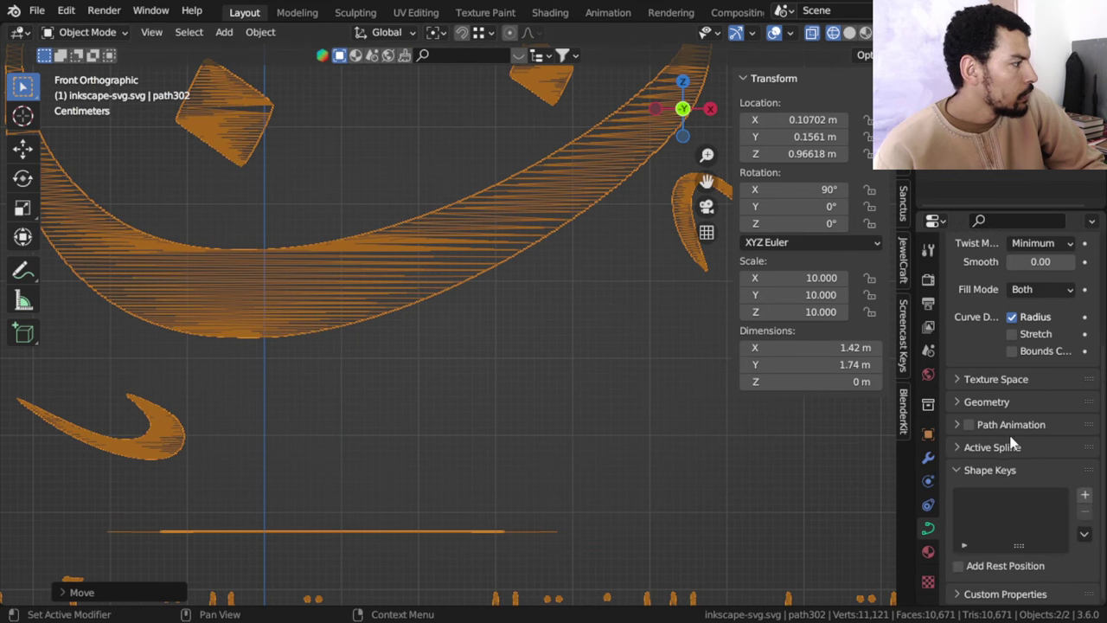
{"action": "left_click", "coordinate": [986, 401]}
{"action": "scroll", "coordinate": [506, 331], "scroll_direction": "down", "scroll_amount": 6}
{"action": "middle_click_drag", "start_coordinate": [506, 331], "coordinate": [593, 350]}
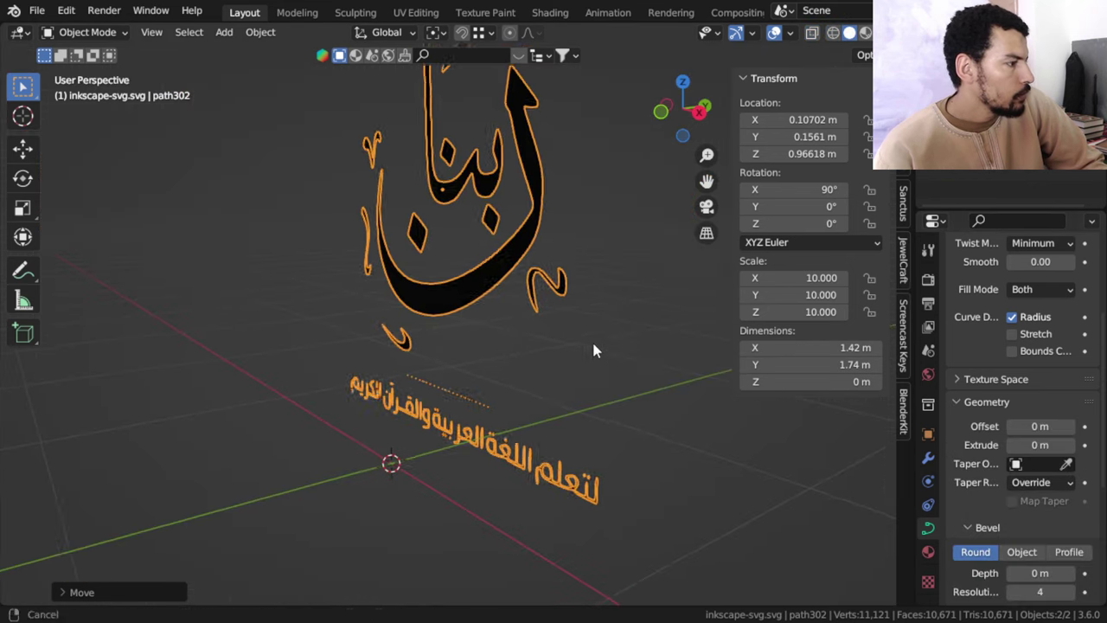
{"action": "left_click", "coordinate": [1067, 449]}
{"action": "middle_click_drag", "start_coordinate": [553, 346], "coordinate": [436, 270]}
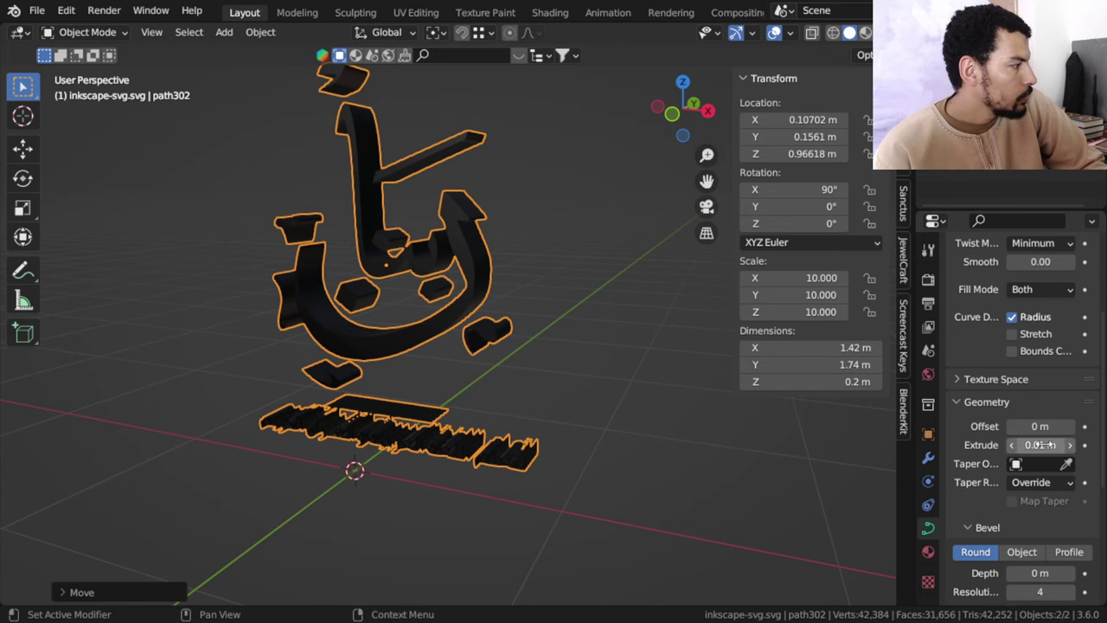
{"action": "middle_click_drag", "start_coordinate": [470, 321], "coordinate": [537, 337]}
- Give the extruded logo a round bevel with a depth of 0.001 m
{"action": "scroll", "coordinate": [1044, 528], "scroll_direction": "down", "scroll_amount": 3}
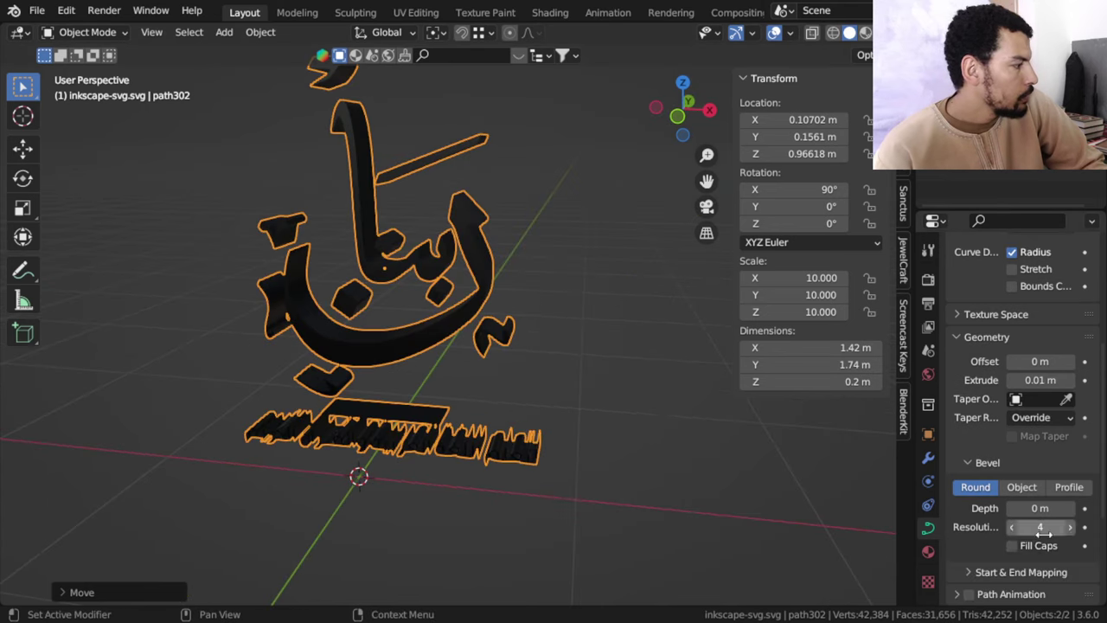
{"action": "scroll", "coordinate": [989, 521], "scroll_direction": "down", "scroll_amount": 3}
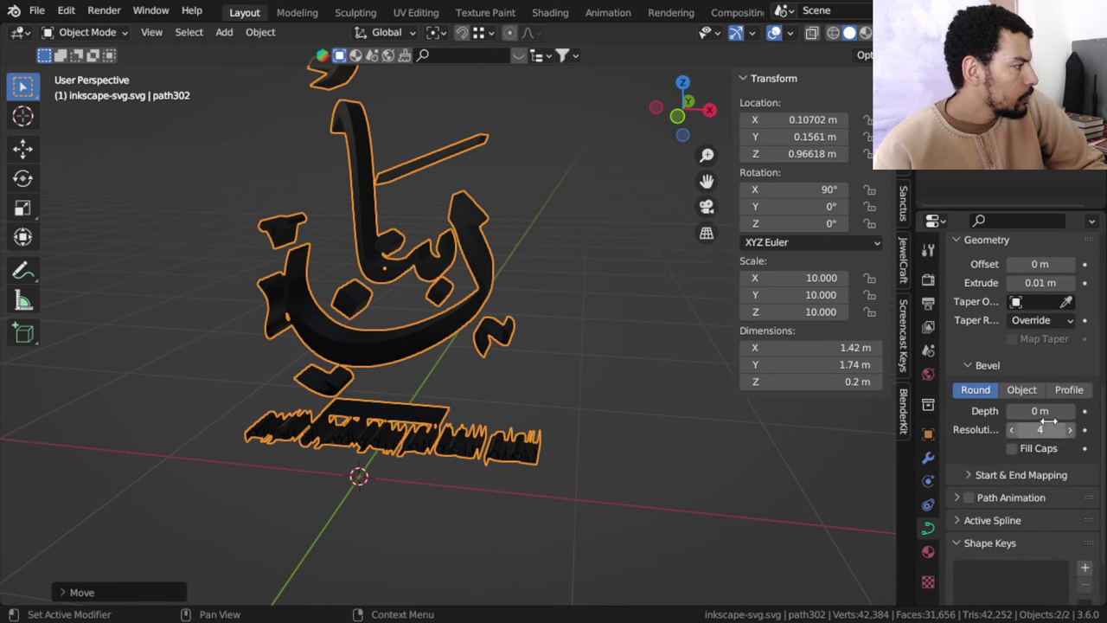
{"action": "scroll", "coordinate": [1033, 386], "scroll_direction": "up", "scroll_amount": 3}
{"action": "scroll", "coordinate": [1038, 406], "scroll_direction": "down", "scroll_amount": 2}
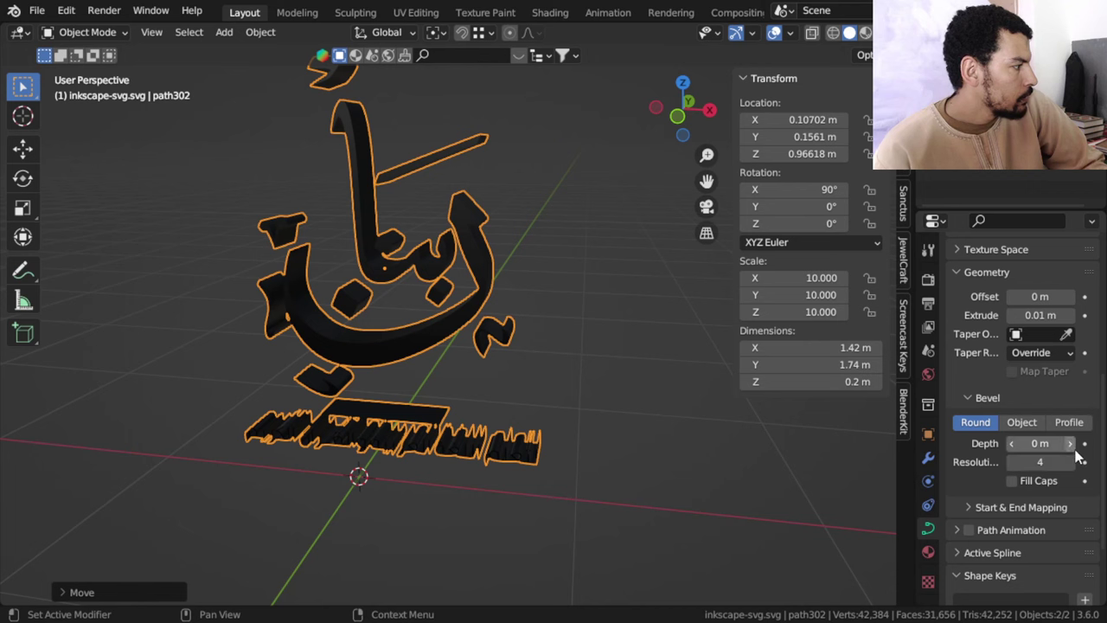
{"action": "left_click", "coordinate": [1051, 444]}
{"action": "type", "text": ".001"}
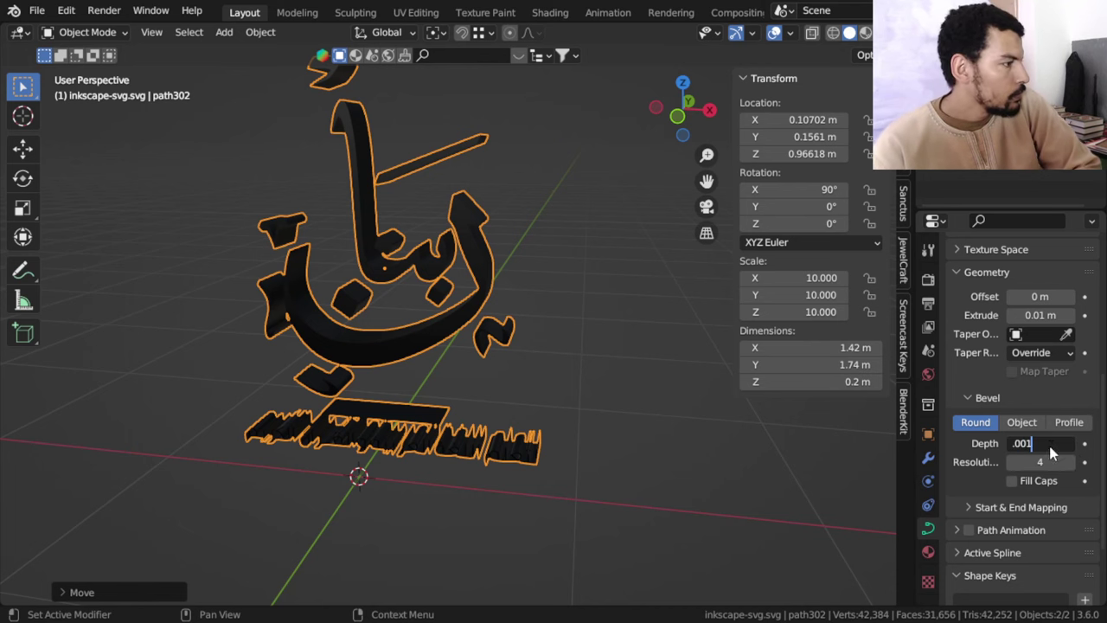
{"action": "key", "text": "Return"}
{"action": "middle_click_drag", "start_coordinate": [558, 350], "coordinate": [524, 302]}
- Try a curve offset of -0.0005 m on the logo and reset the offset to 0 m
{"action": "left_click", "coordinate": [1043, 296]}
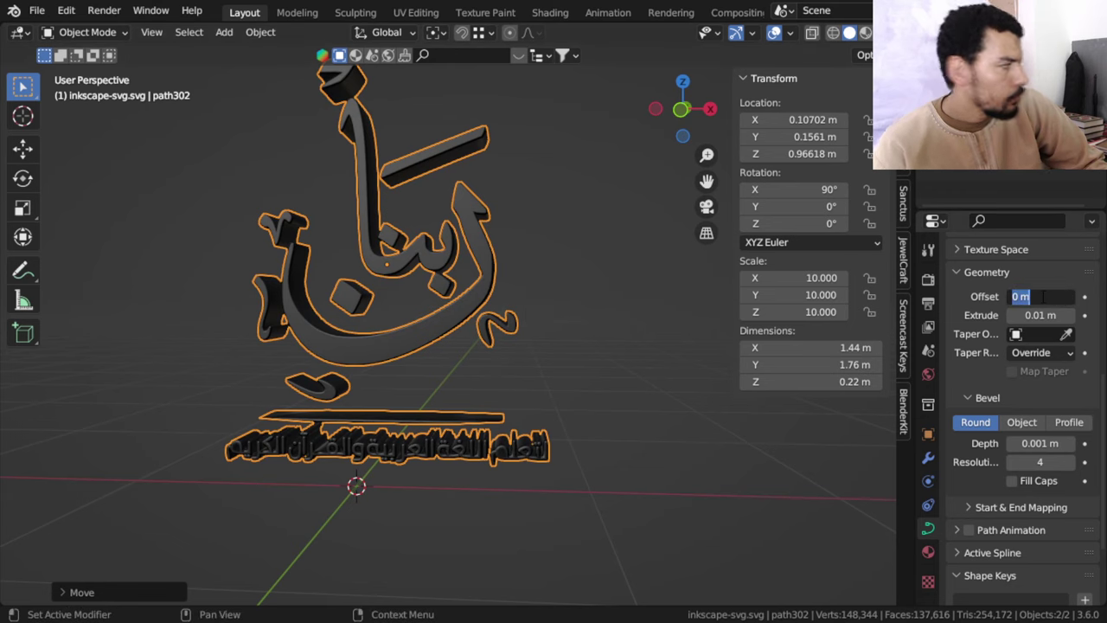
{"action": "type", "text": "-.000"}
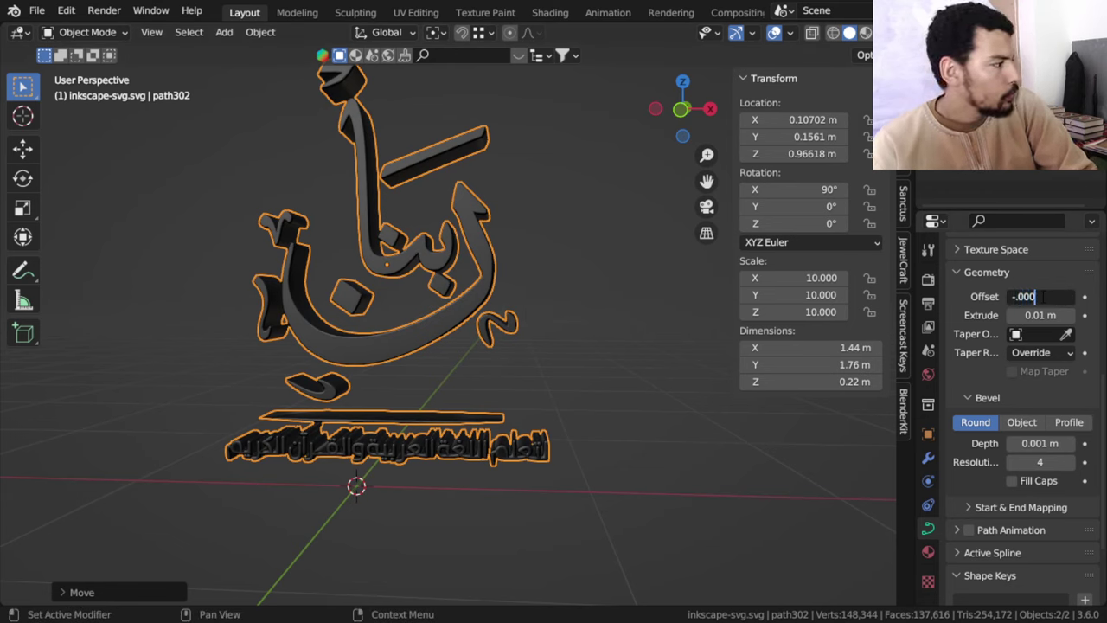
{"action": "type", "text": "5"}
{"action": "key", "text": "Return"}
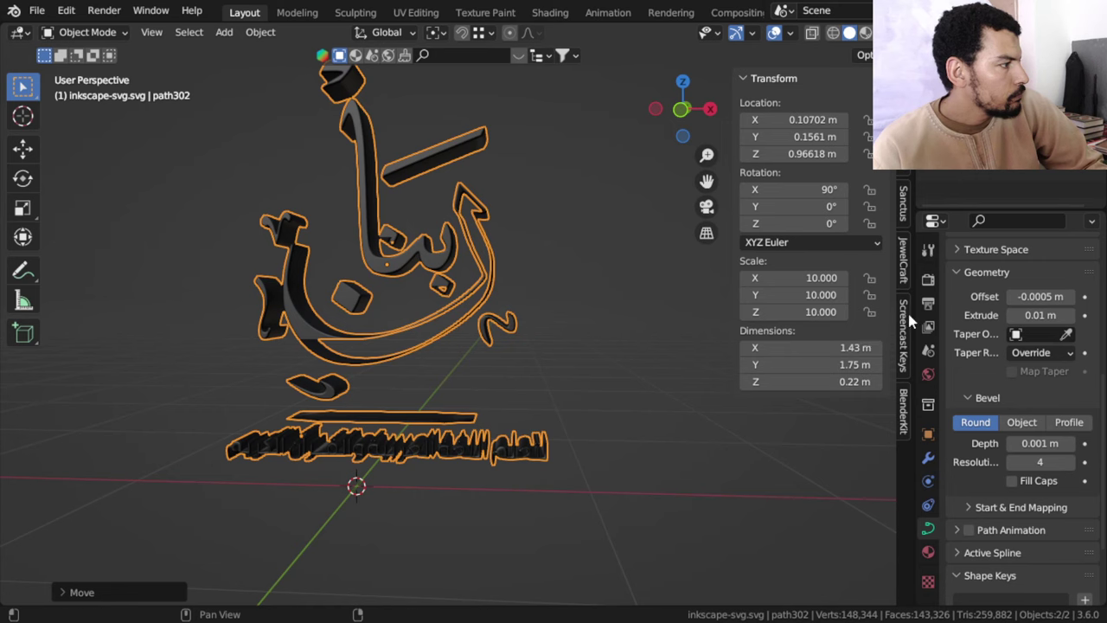
{"action": "left_click", "coordinate": [1043, 296]}
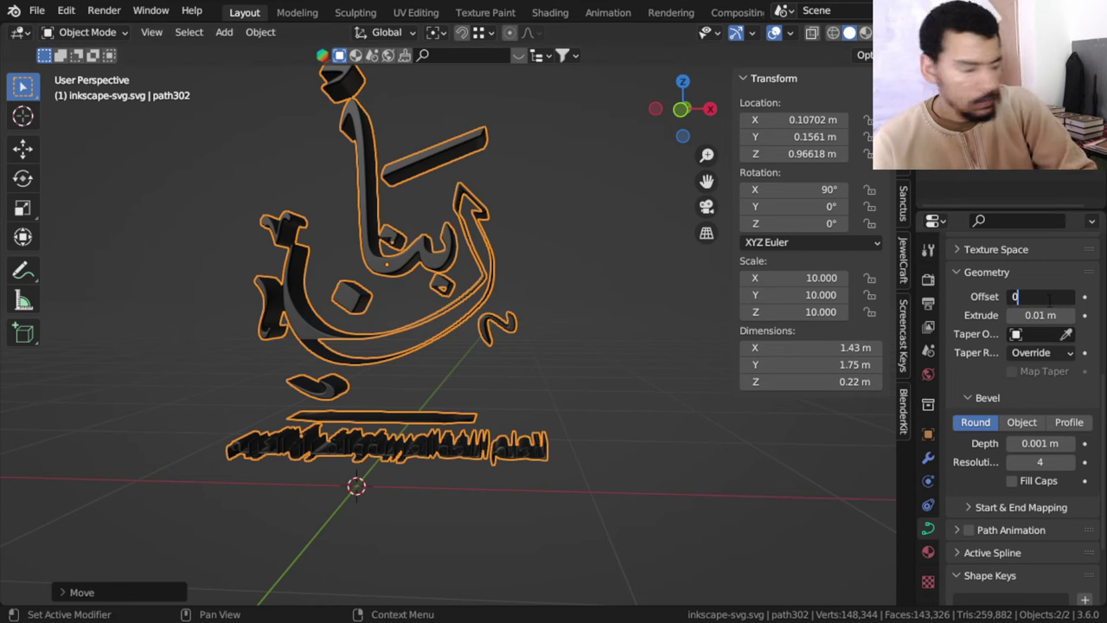
{"action": "key", "text": "Return"}
- Select the whole logo in front view, replace its imported black material with a new one and name it metal
{"action": "key", "text": "alt+a"}
{"action": "mouse_move", "coordinate": [529, 364]}
{"action": "middle_mouse_down"}
{"action": "mouse_move", "coordinate": [453, 286]}
{"action": "mouse_move", "coordinate": [603, 412]}
{"action": "mouse_move", "coordinate": [600, 354]}
{"action": "mouse_move", "coordinate": [544, 299]}
{"action": "mouse_move", "coordinate": [558, 365]}
{"action": "mouse_move", "coordinate": [532, 361]}
{"action": "middle_mouse_up"}
{"action": "key", "text": "KP_1"}
{"action": "key", "text": "a"}
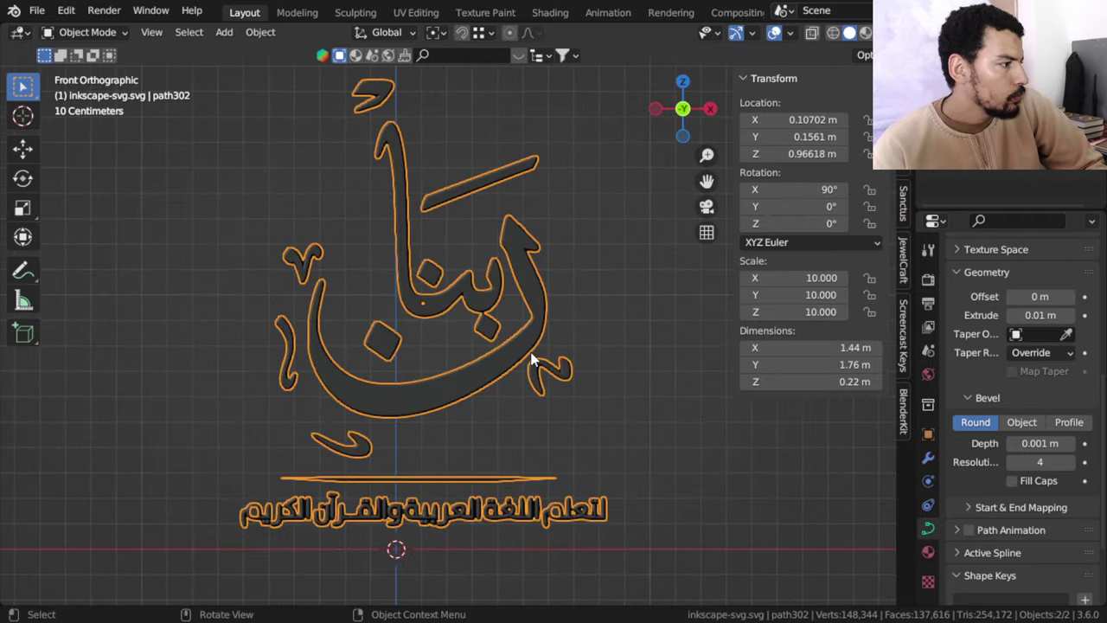
{"action": "left_click", "coordinate": [928, 551]}
{"action": "left_click", "coordinate": [1058, 347]}
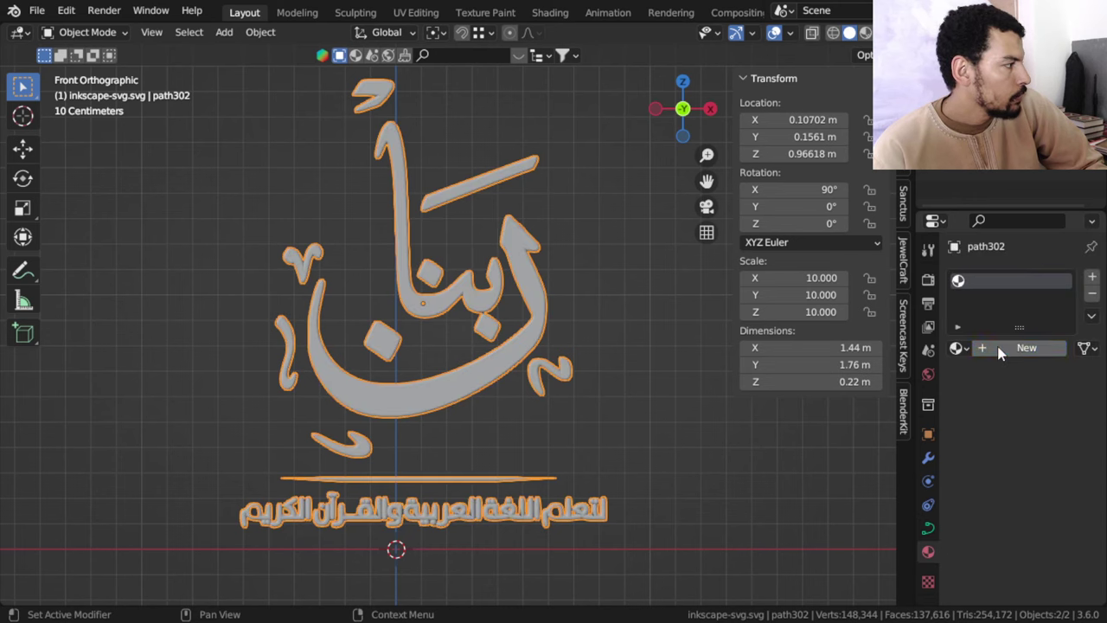
{"action": "left_click", "coordinate": [994, 349]}
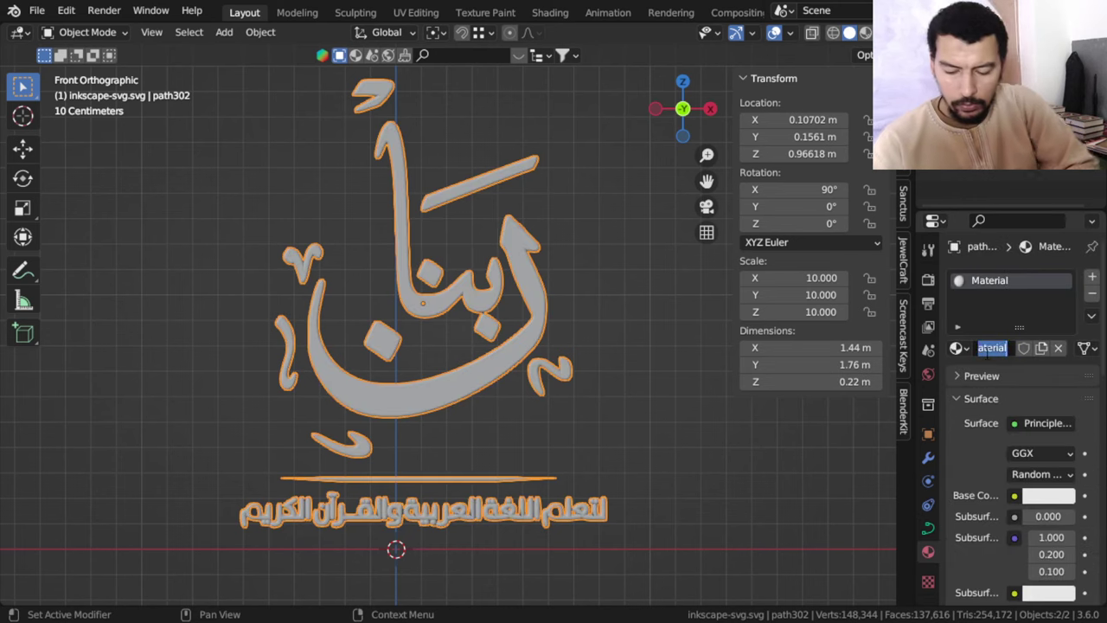
{"action": "type", "text": "metal"}
{"action": "key", "text": "Return"}
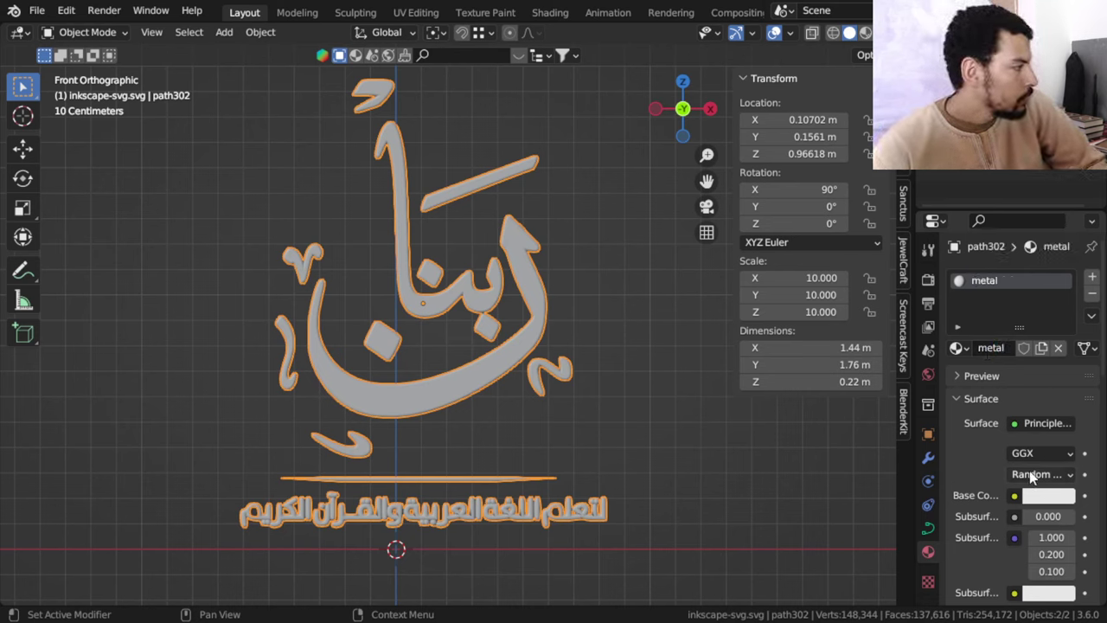
- Set the metal material's base color to pure white
{"action": "left_click", "coordinate": [1047, 496]}
{"action": "left_click", "coordinate": [1062, 365]}
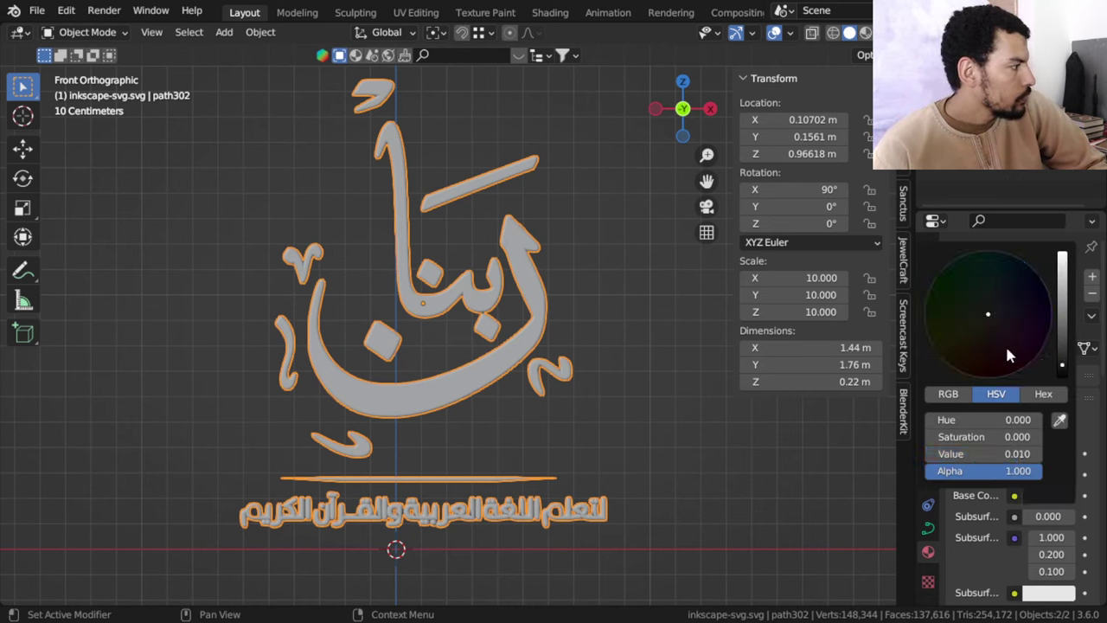
{"action": "left_click", "coordinate": [994, 357]}
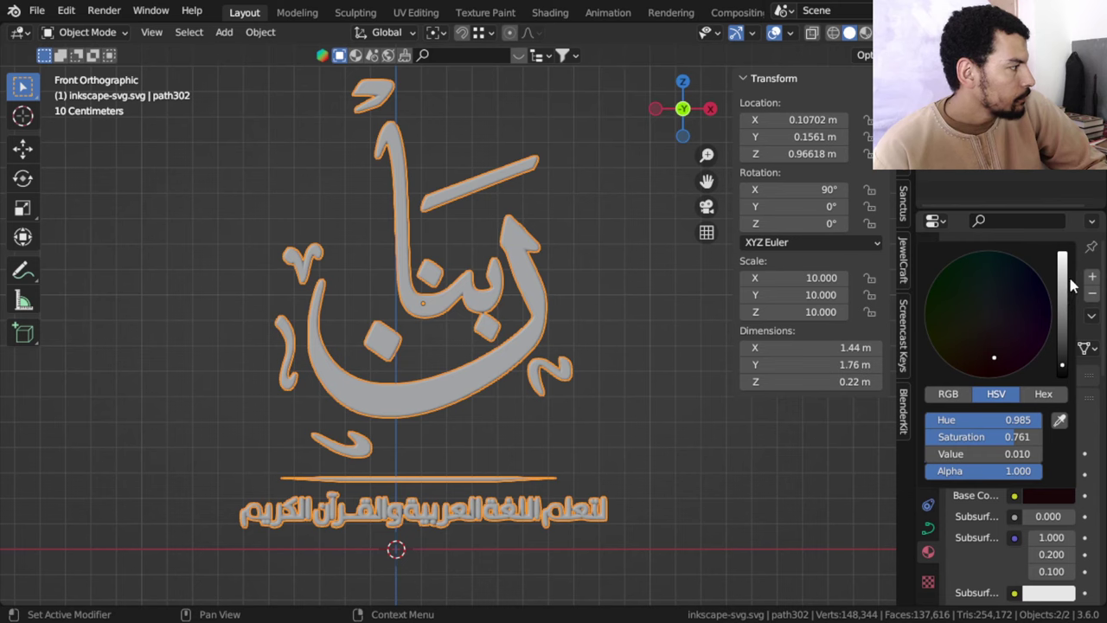
{"action": "left_click_drag", "start_coordinate": [1062, 364], "coordinate": [1063, 260]}
{"action": "left_click", "coordinate": [948, 394]}
{"action": "left_click_drag", "start_coordinate": [983, 420], "coordinate": [1038, 454]}
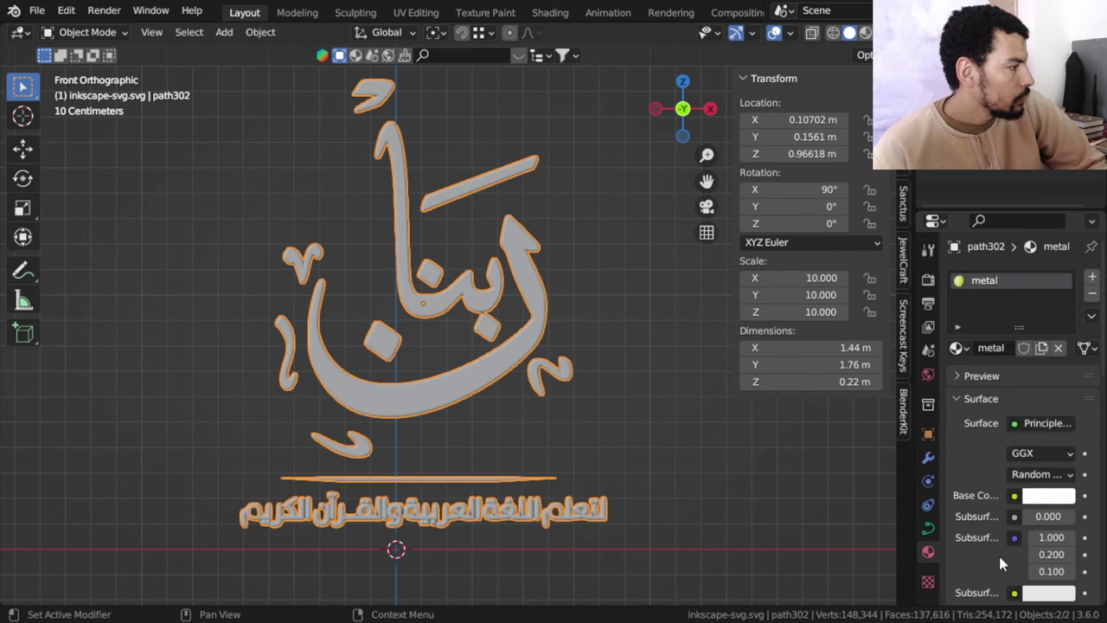
- Widen the properties editor and set the metal material's Metallic to 1.000 and Roughness to 0.221
{"action": "left_click_drag", "start_coordinate": [913, 472], "coordinate": [822, 471]}
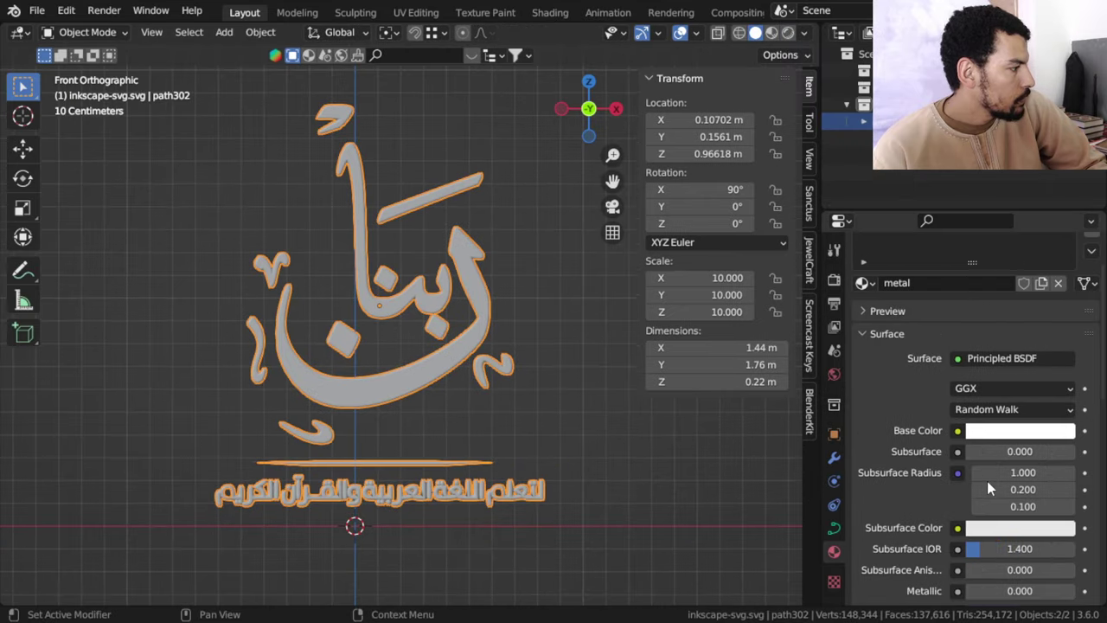
{"action": "scroll", "coordinate": [987, 481], "scroll_direction": "down", "scroll_amount": 3}
{"action": "left_click_drag", "start_coordinate": [1001, 461], "coordinate": [1074, 461]}
{"action": "left_click_drag", "start_coordinate": [1019, 524], "coordinate": [984, 524]}
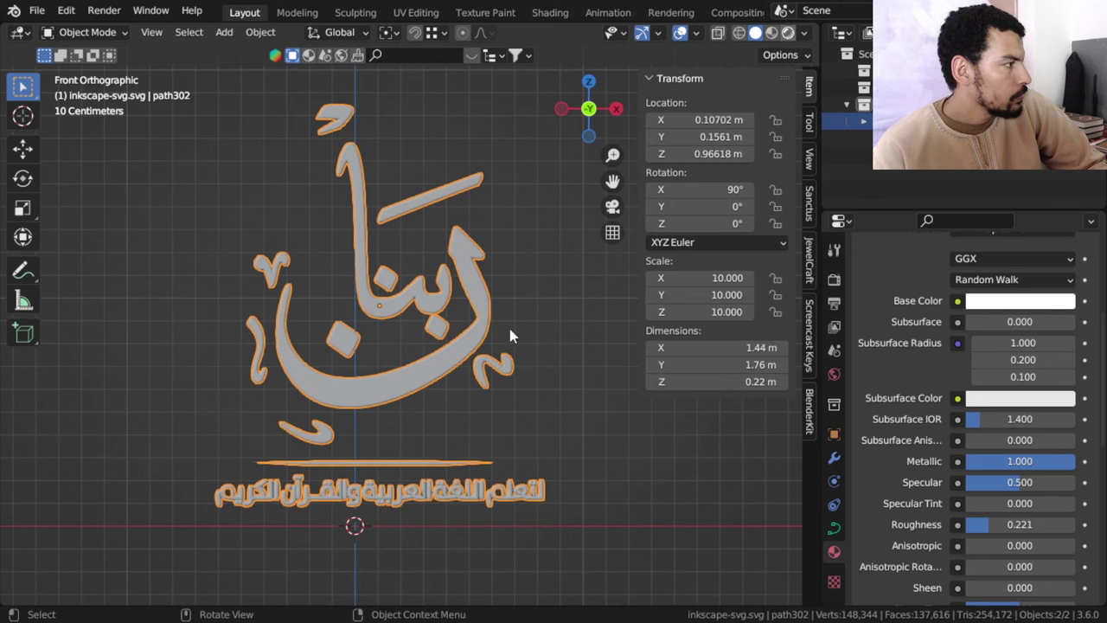
- Display the logo in rendered viewport shading, lit by the viewport's HDRI environment, and view it from an angle
{"action": "key", "text": "z"}
{"action": "key", "text": "8"}
{"action": "middle_click_drag", "start_coordinate": [510, 335], "coordinate": [460, 339]}
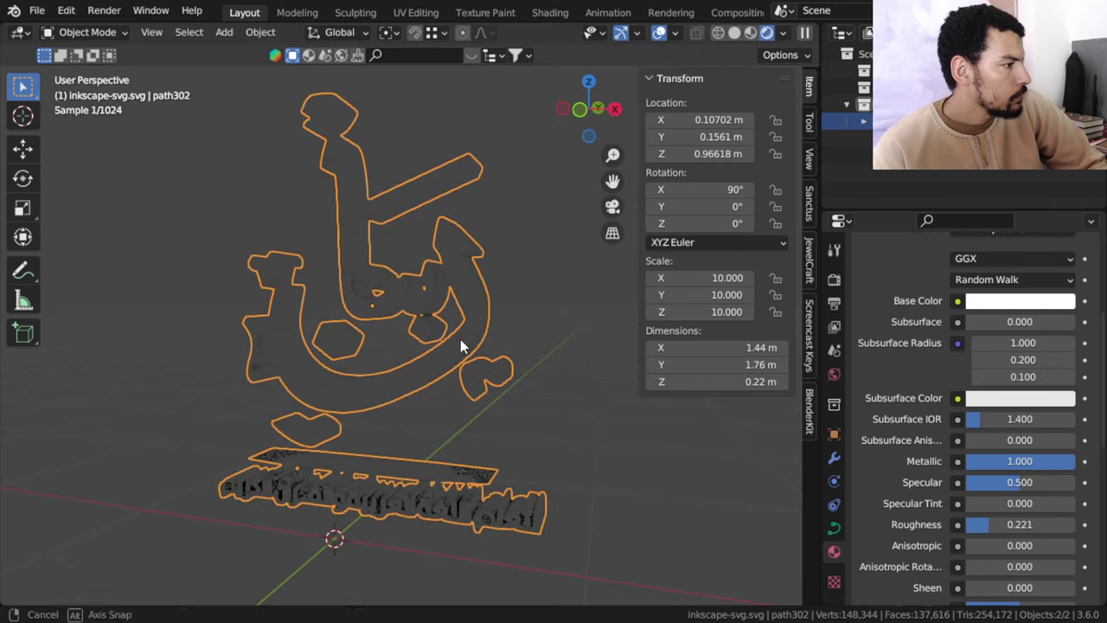
{"action": "left_click", "coordinate": [675, 33]}
{"action": "left_click", "coordinate": [692, 134]}
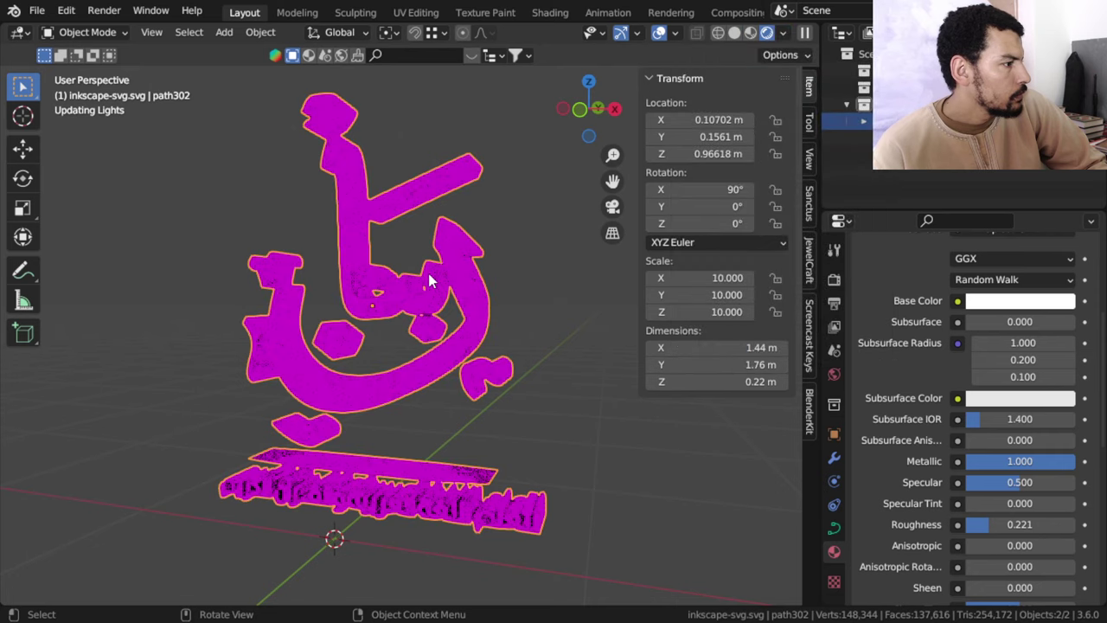
{"action": "middle_click_drag", "start_coordinate": [430, 279], "coordinate": [524, 282]}
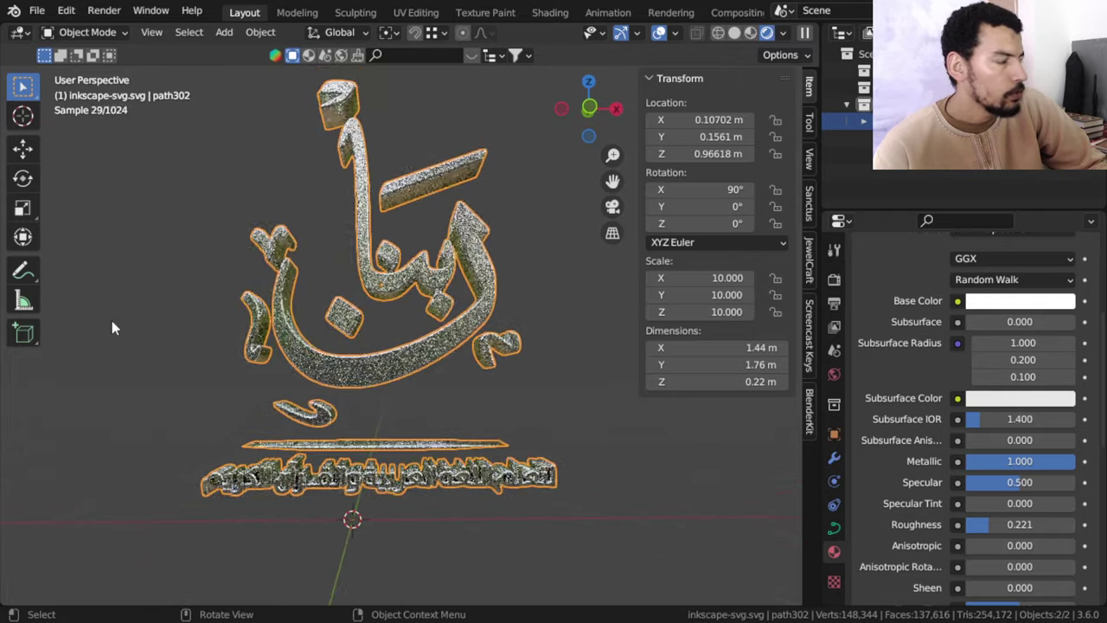